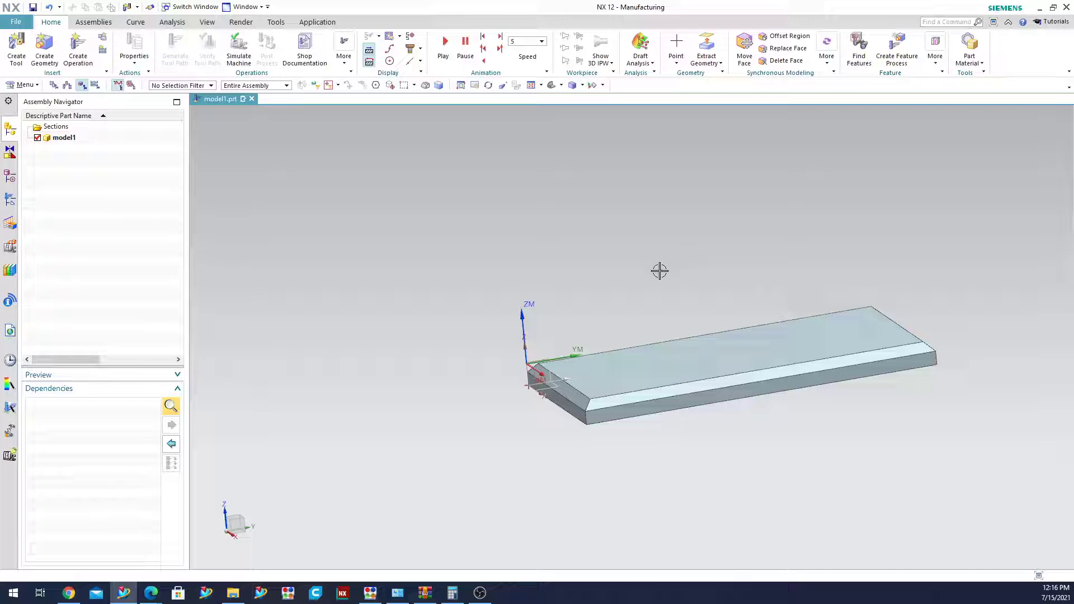
Zoom in and back out on the chamfered plate in model1.prt.
scroll(658, 275, "down", 1)
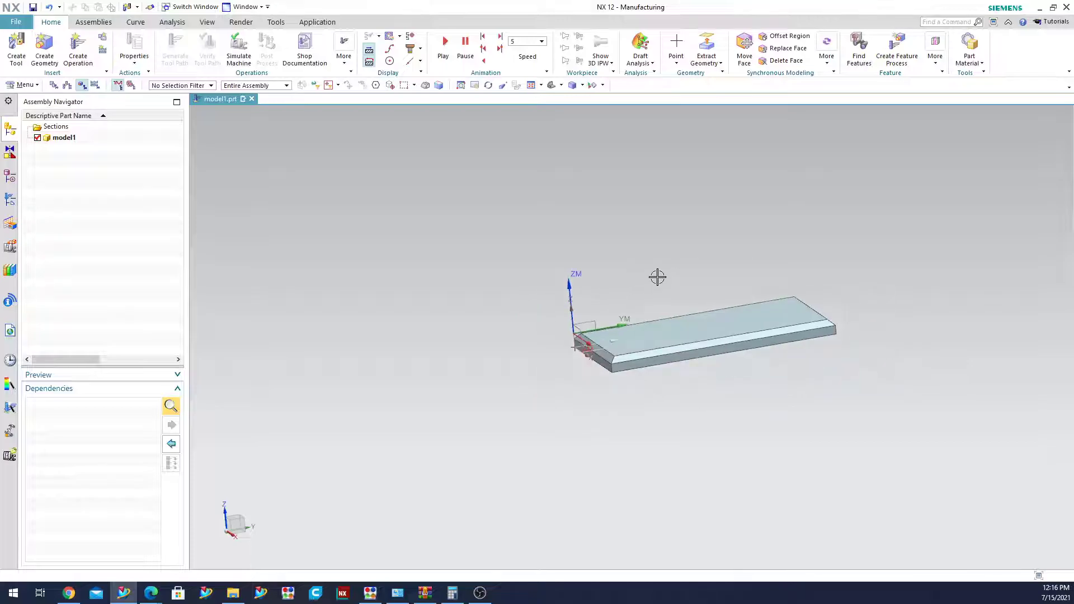
scroll(658, 276, "up", 1)
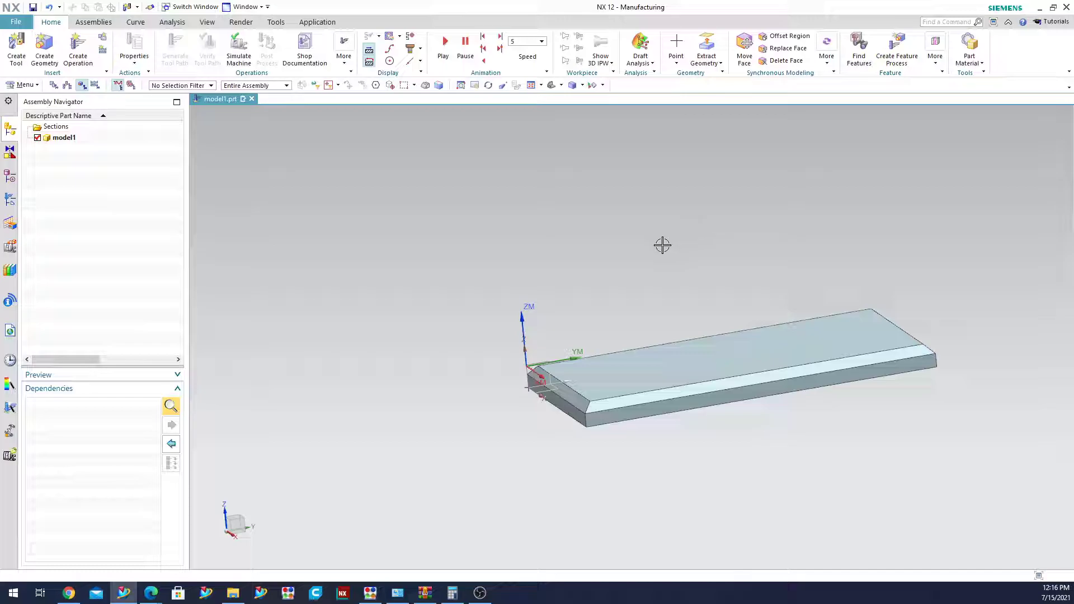
Show the Operation Navigator in Machine Tool View.
left_click(9, 199)
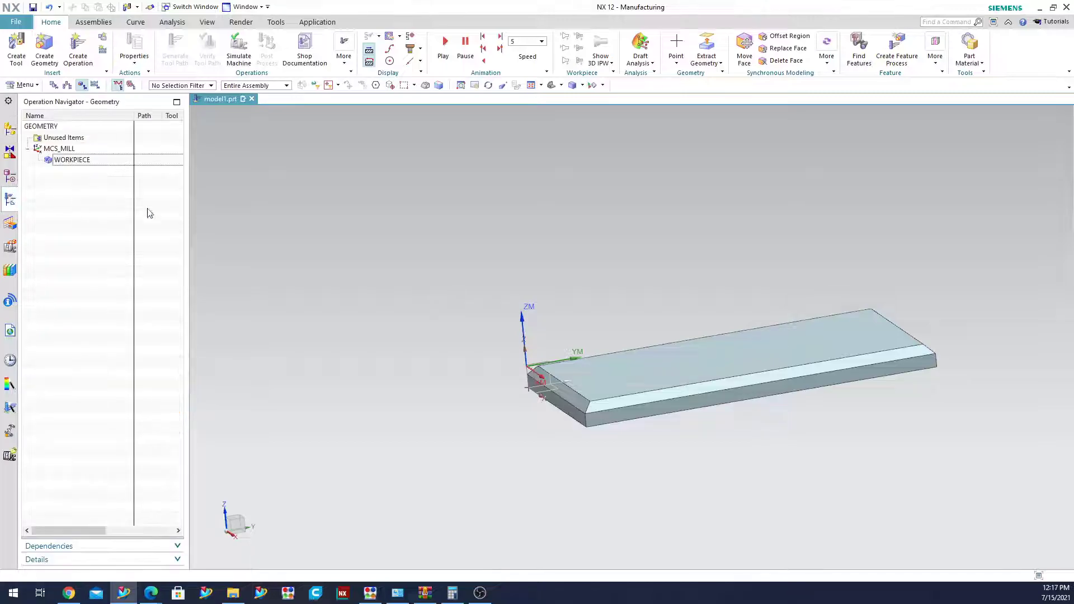
right_click(98, 214)
left_click(143, 231)
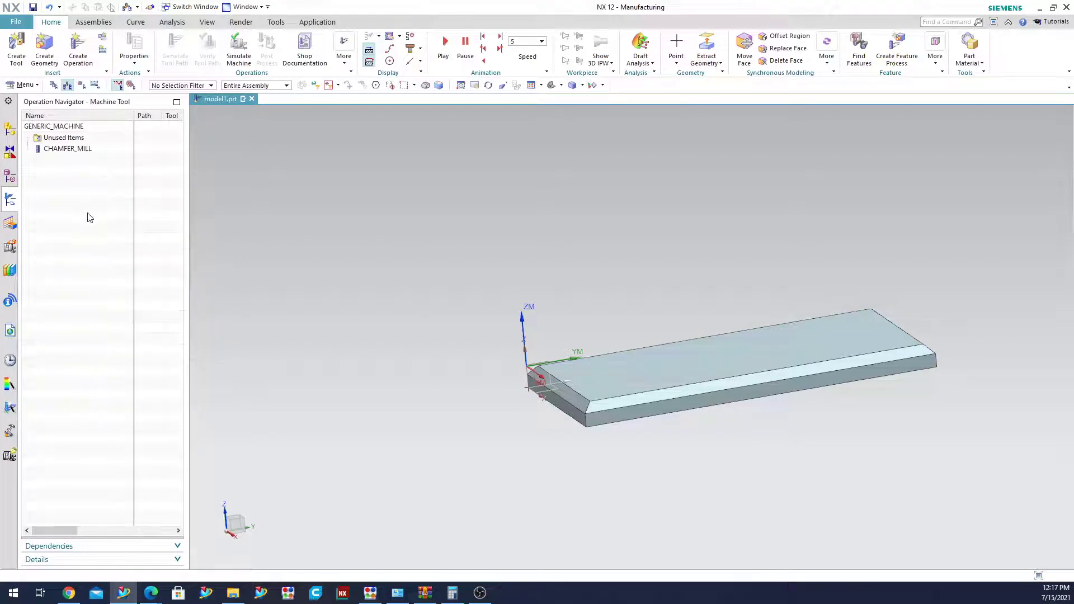
Review CHAMFER_MILL's dimensions: 0.5 diameter, 0.25 chamfer length, 45° angle.
double_click(64, 148)
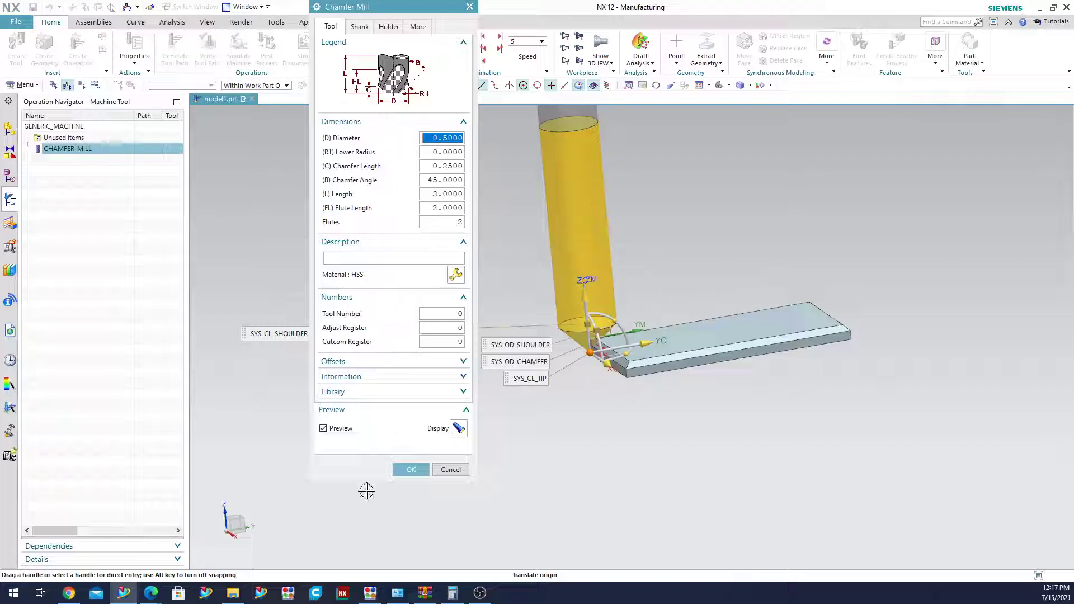
left_click(450, 470)
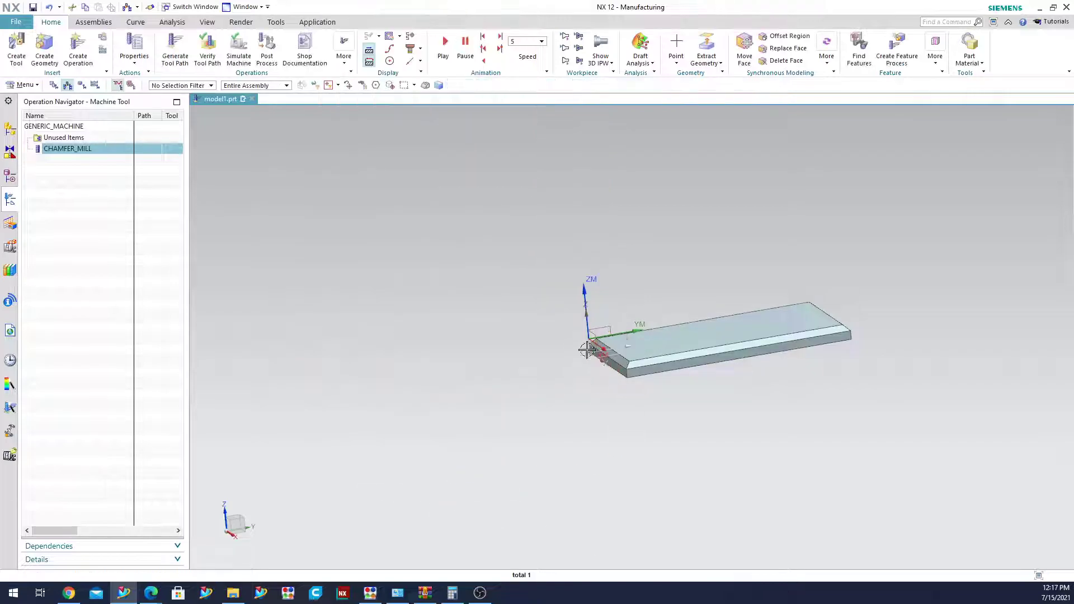
double_click(72, 149)
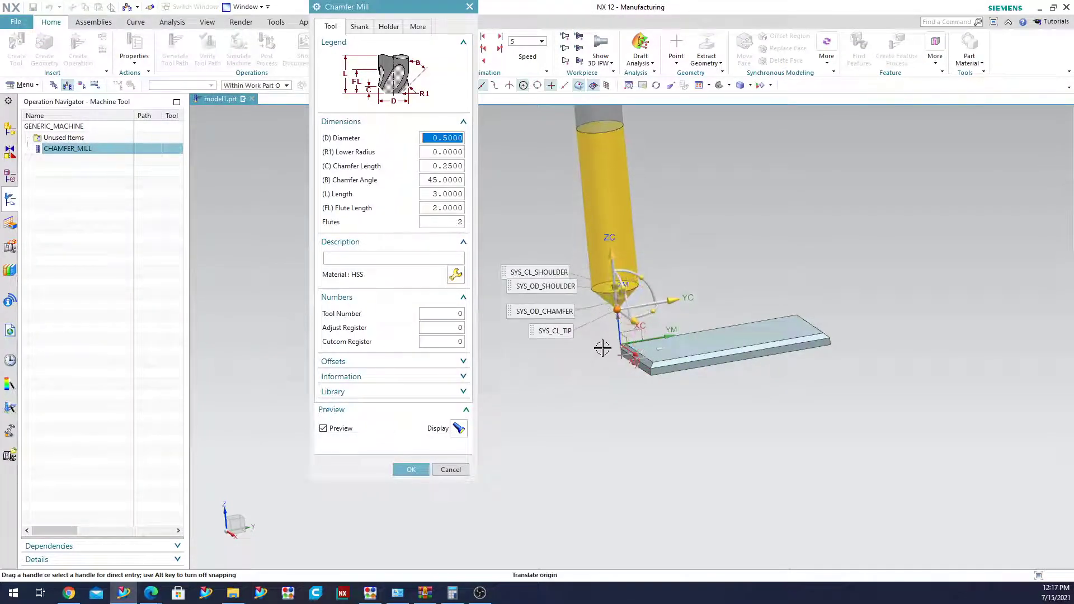
scroll(615, 298, "up", 5)
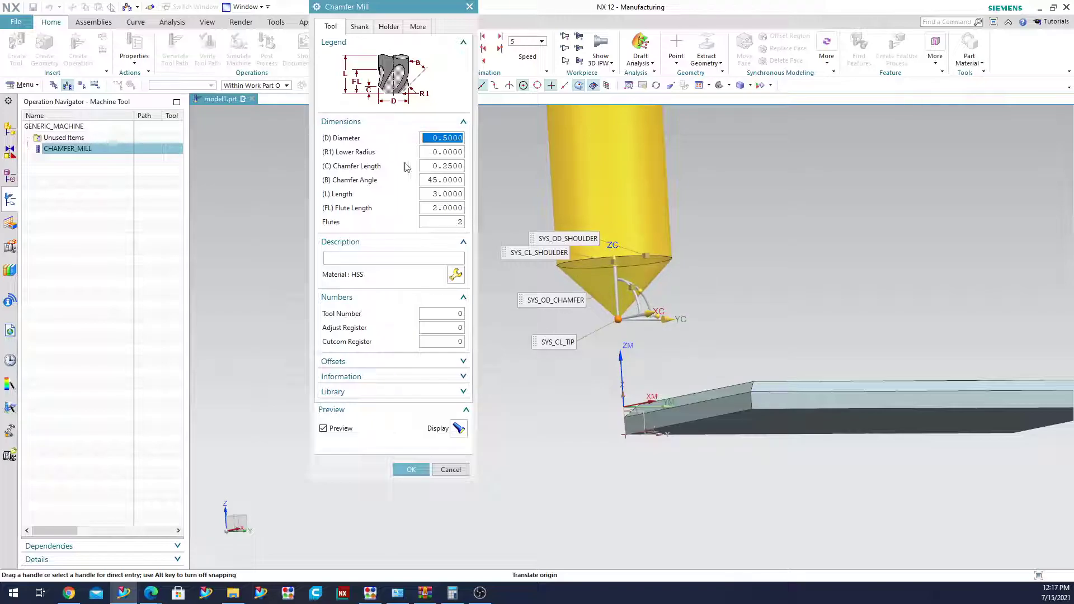
left_click(451, 470)
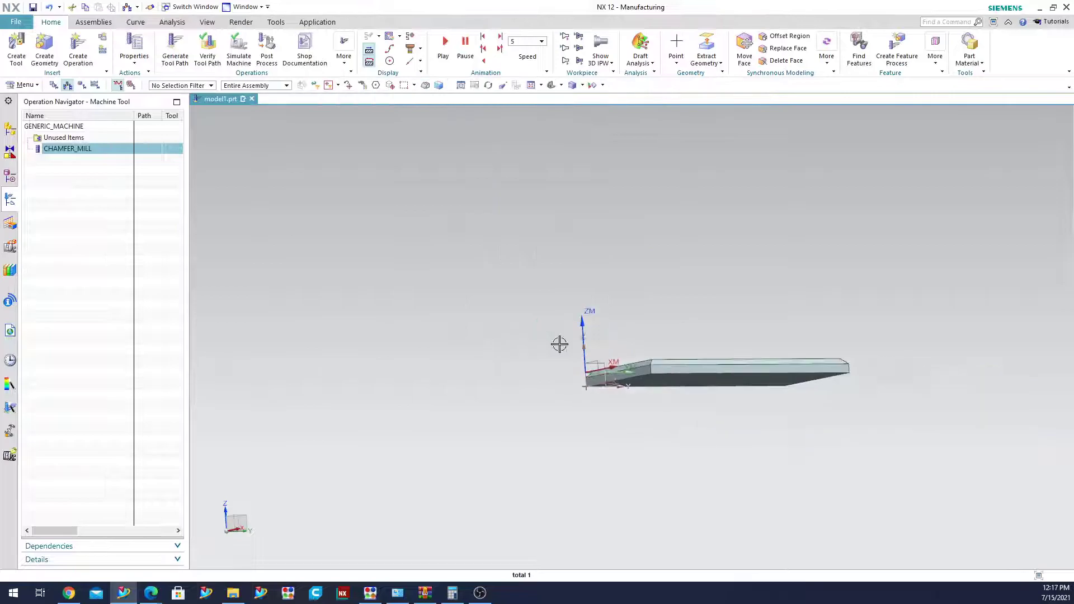
middle_click_drag(691, 338, 679, 367)
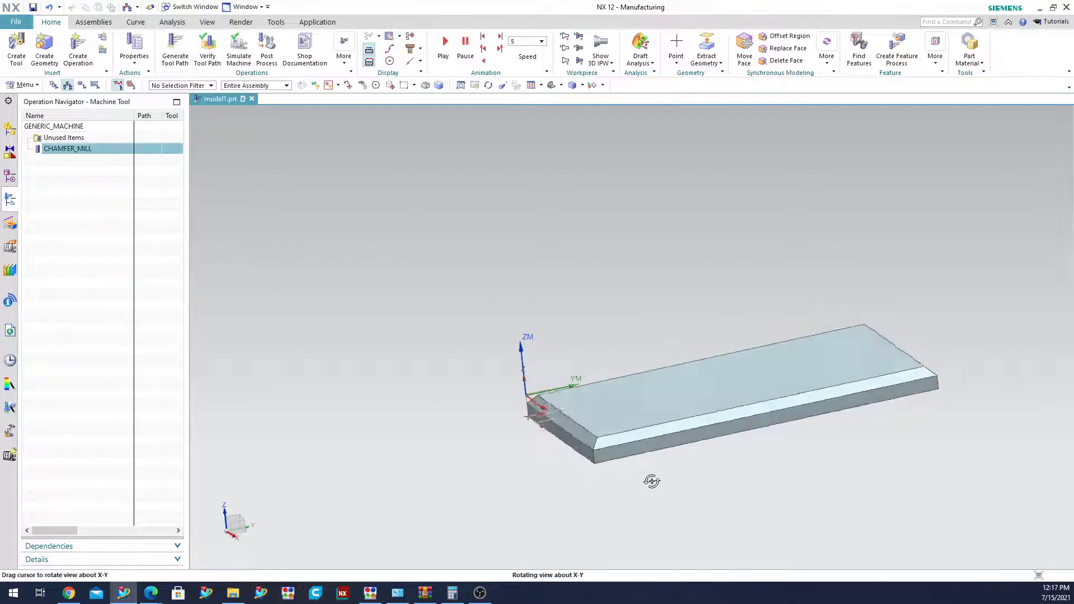
middle_click_drag(652, 479, 653, 473)
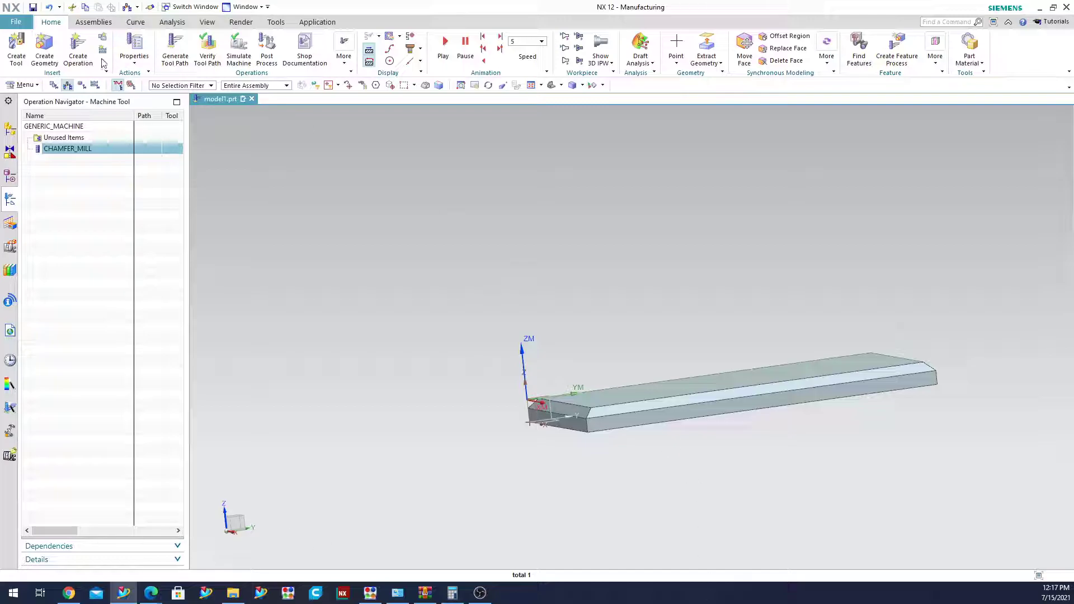
Start a new mill_planar operation with the Planar Profile subtype.
left_click(78, 53)
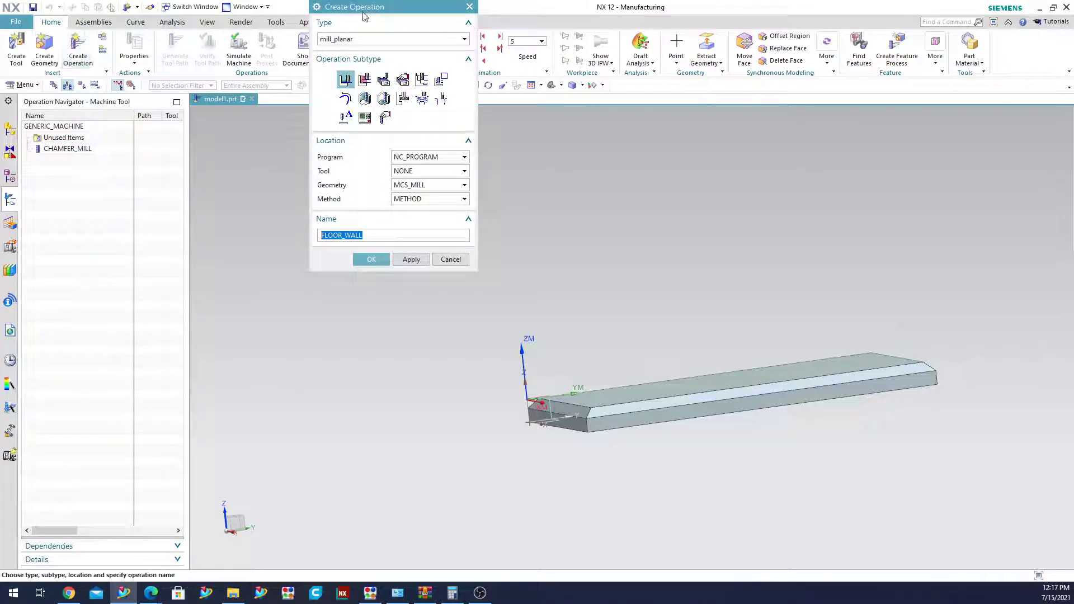
left_click_drag(367, 7, 277, 129)
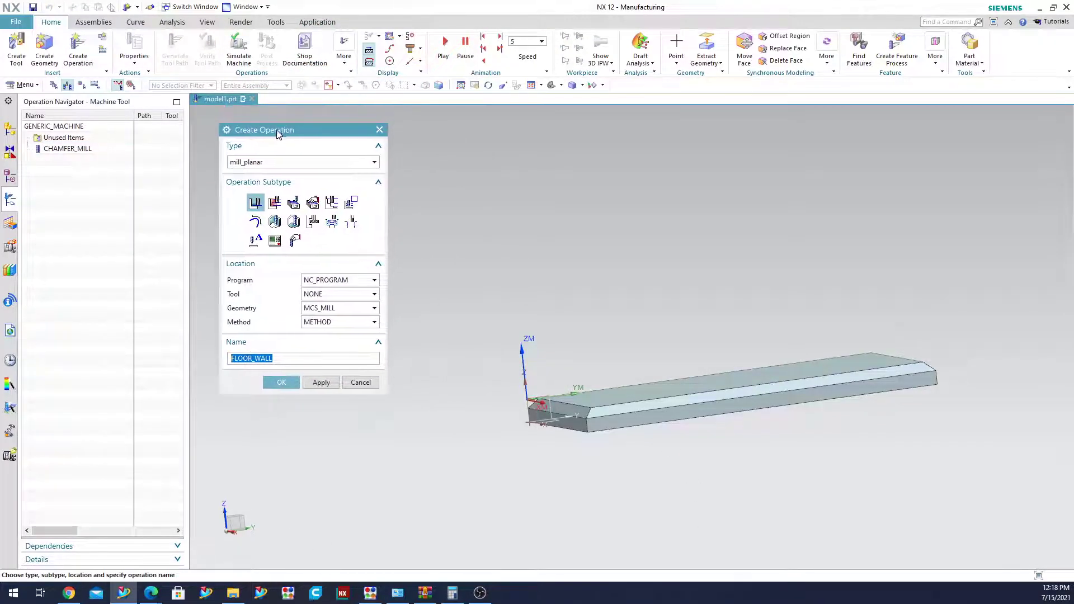
left_click(350, 203)
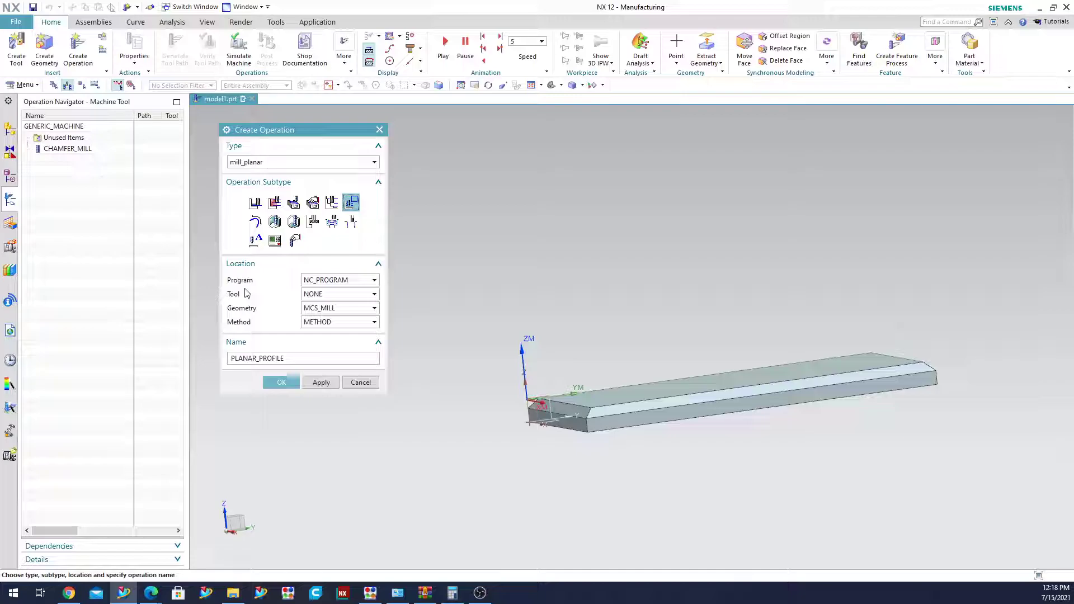
Assign program PROGRAM, tool CHAMFER_MILL, geometry WORKPIECE and method MILL_FINISH.
left_click(298, 282)
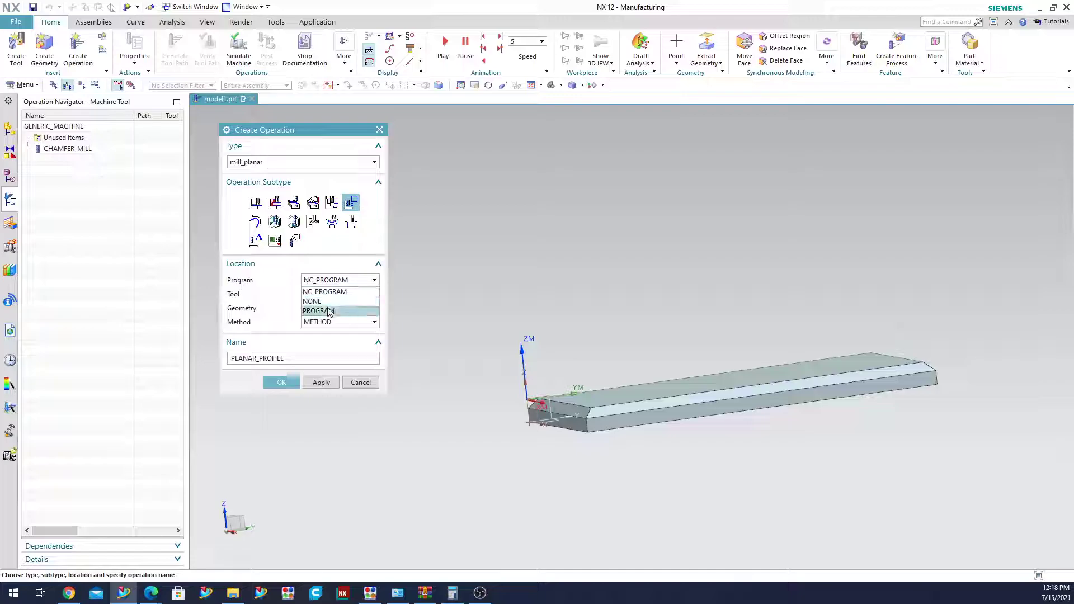
left_click(298, 310)
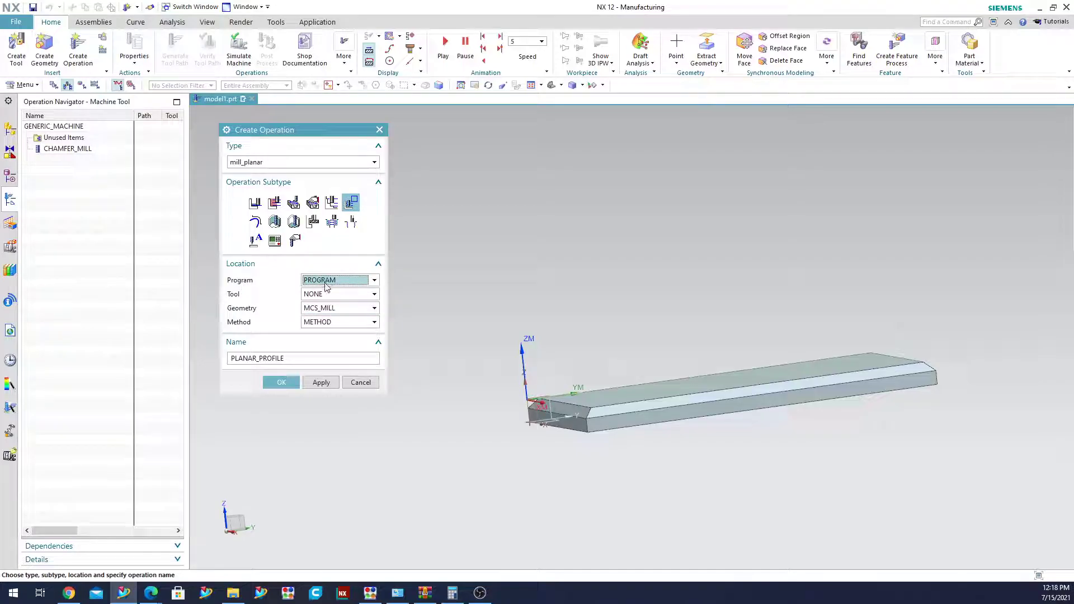
left_click(347, 295)
left_click(331, 315)
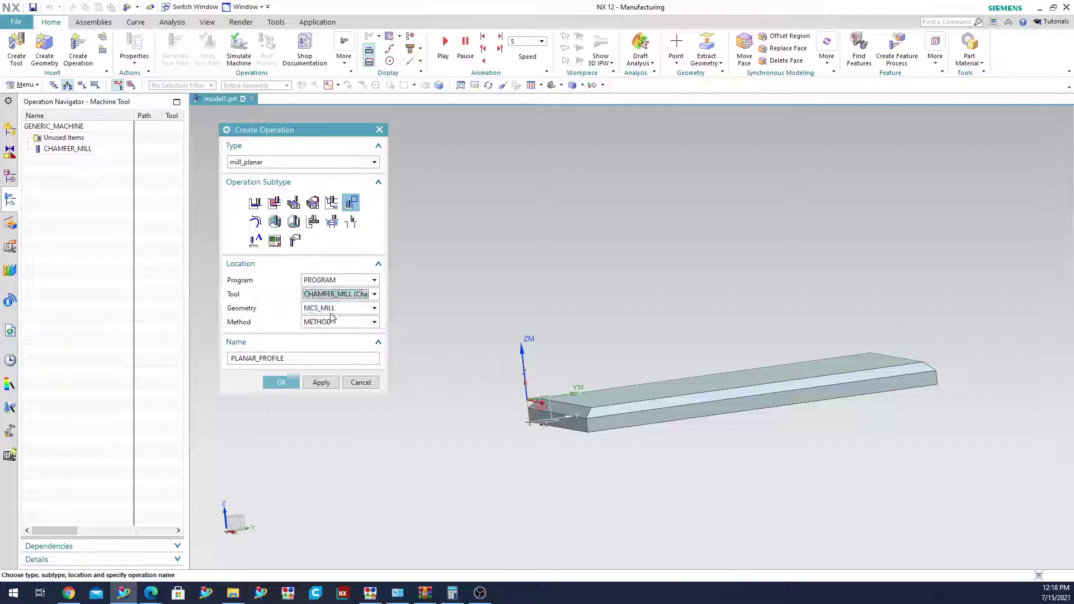
left_click(348, 308)
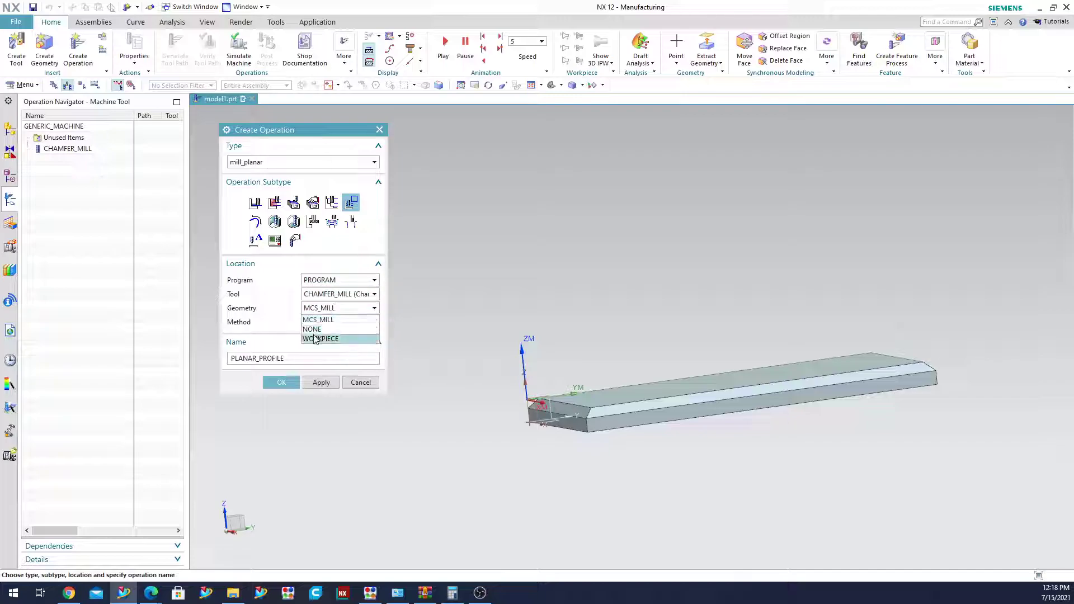
left_click(322, 338)
left_click(316, 324)
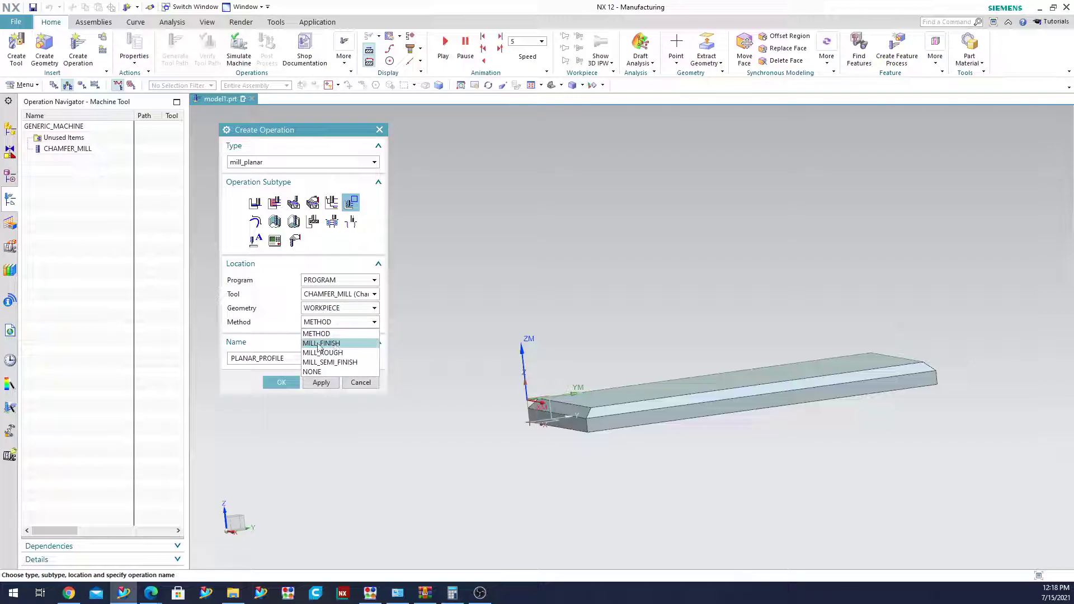
left_click(320, 344)
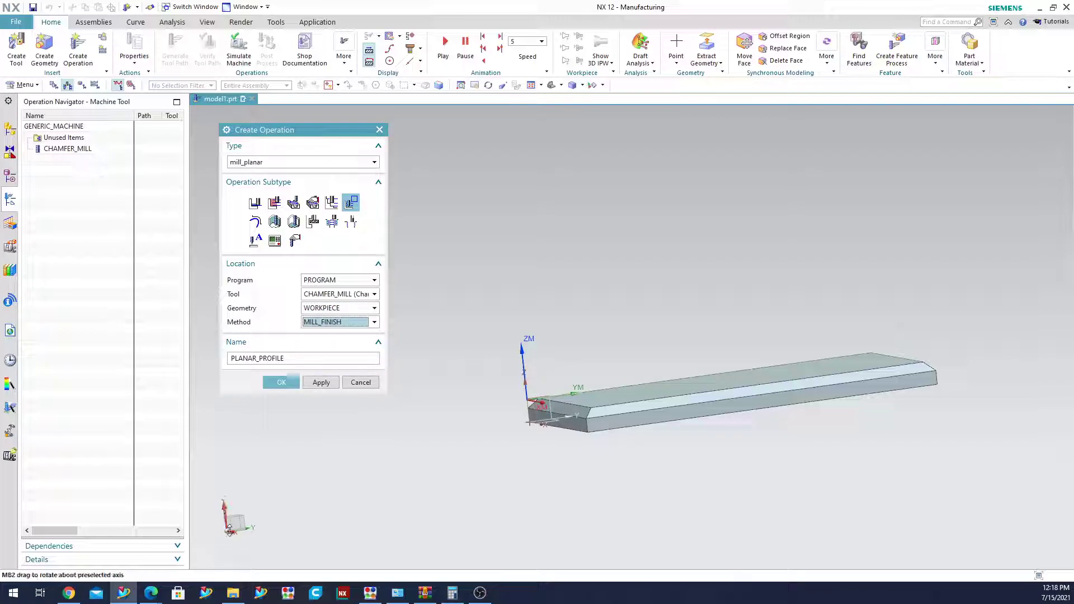
Name the operation chamfer_profile and create it.
left_click(310, 358)
double_click(309, 358)
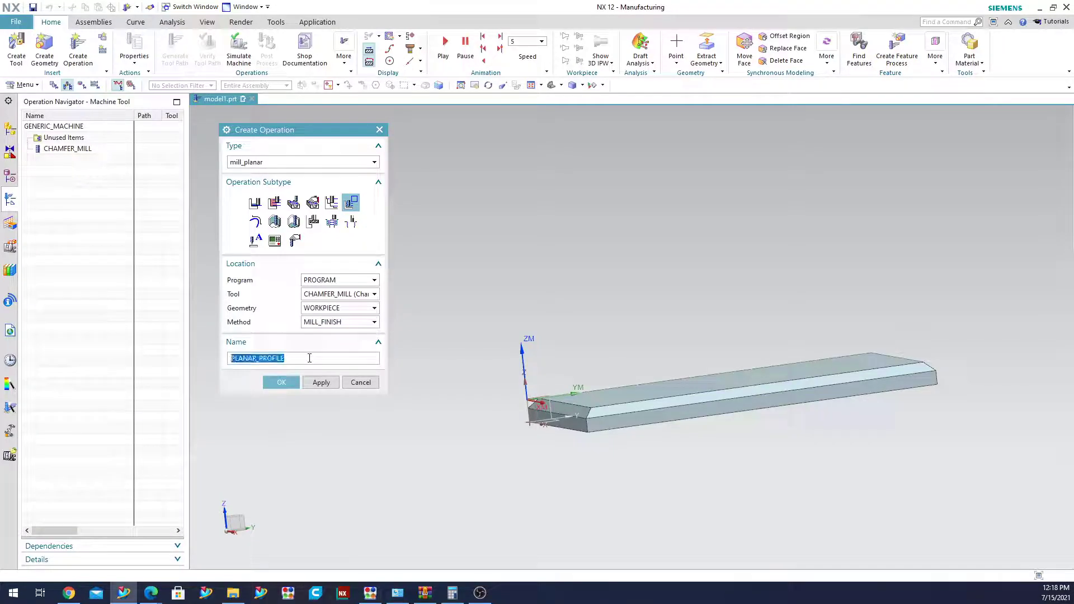
key("BackSpace")
type("chamfer_profile")
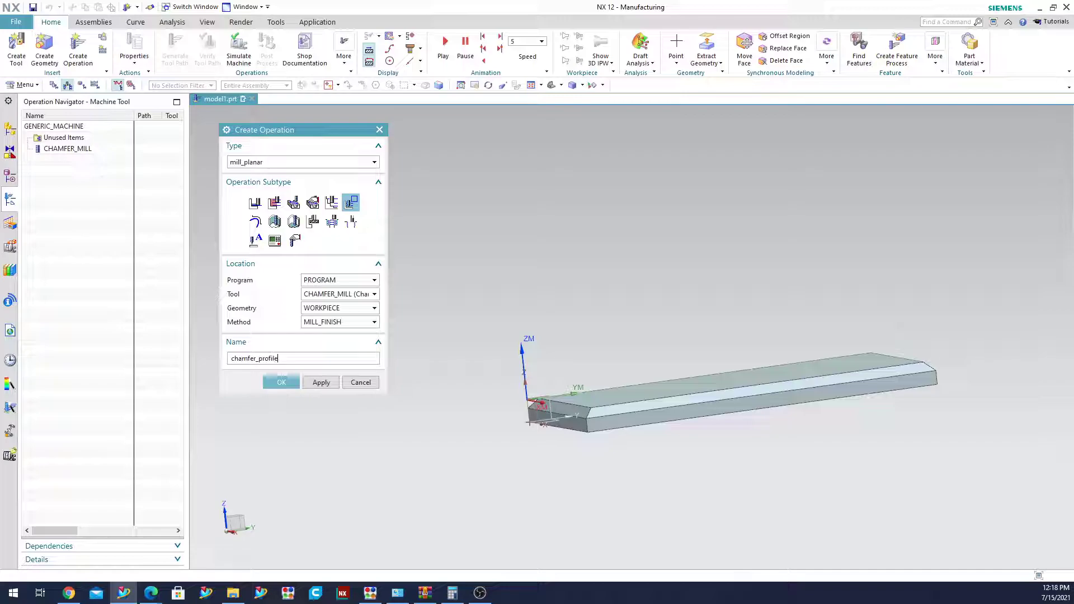
key("Return")
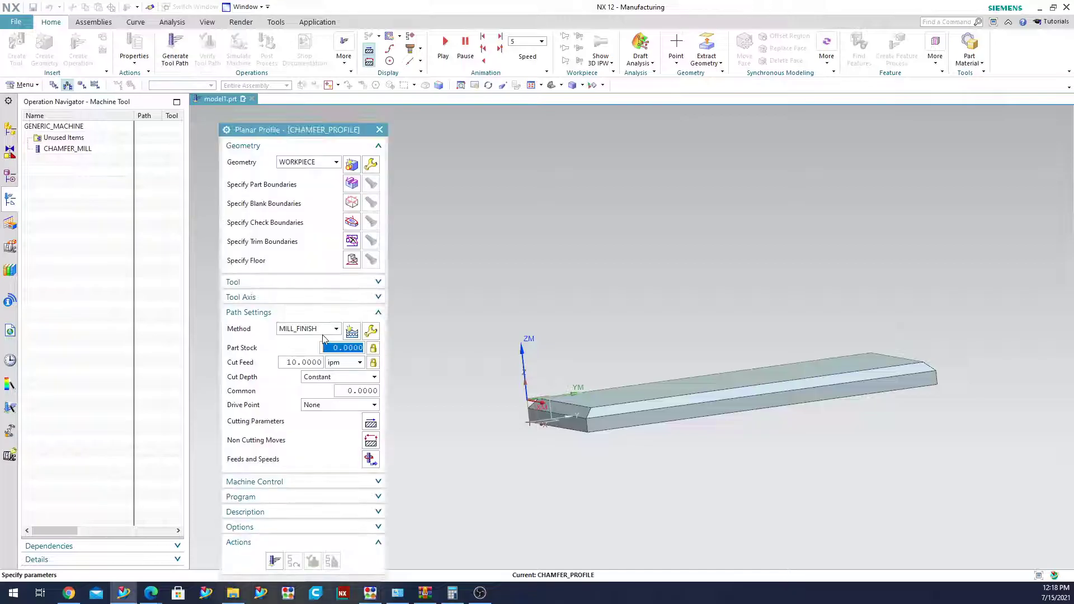
left_click_drag(295, 122, 325, 82)
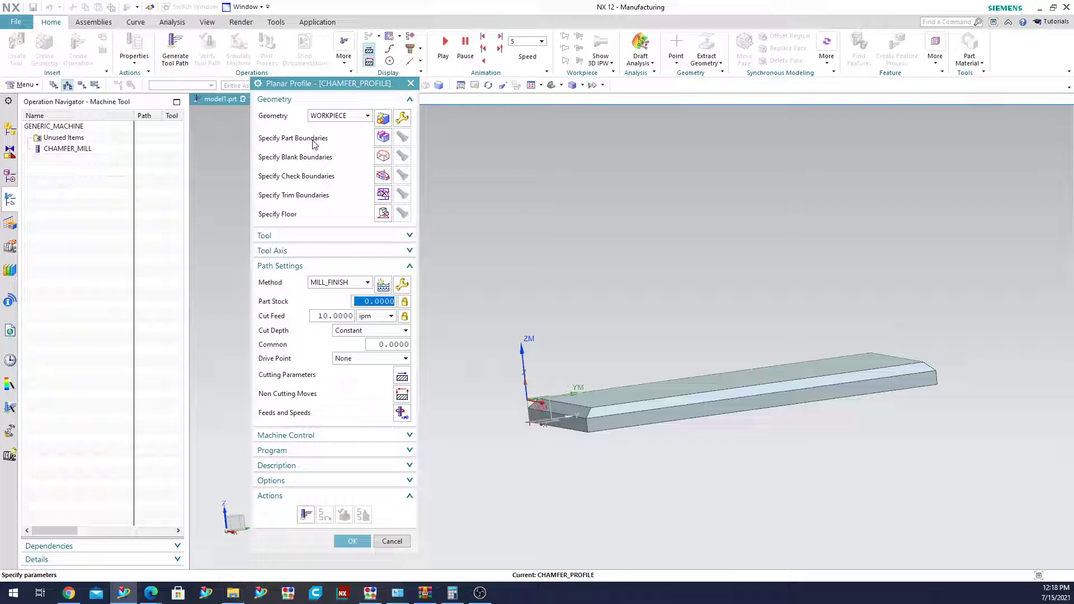
middle_click_drag(528, 240, 603, 292)
scroll(559, 375, "up", 2)
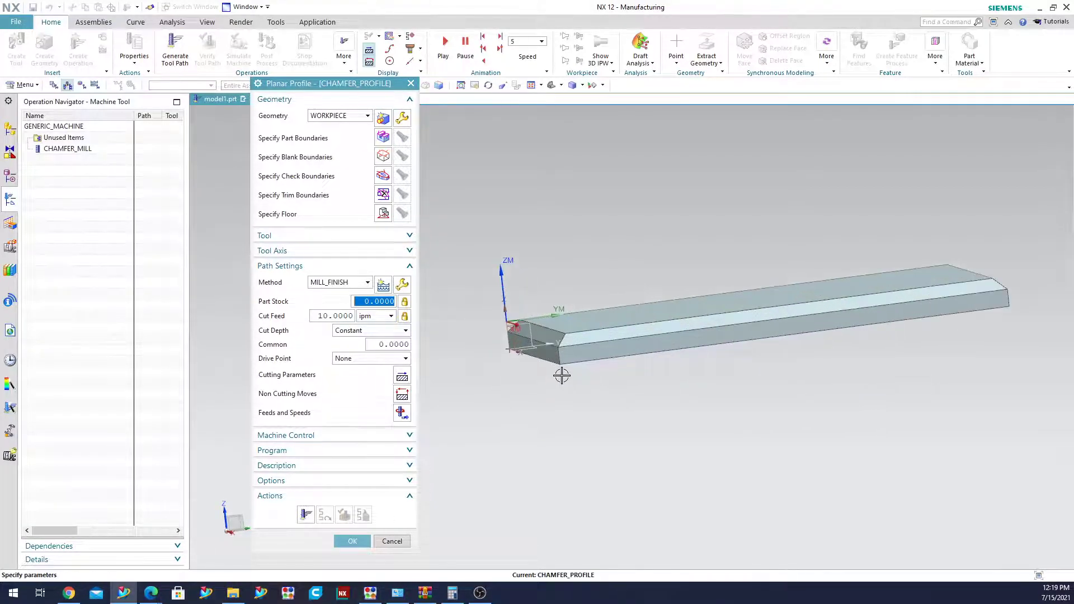
scroll(612, 355, "up", 3)
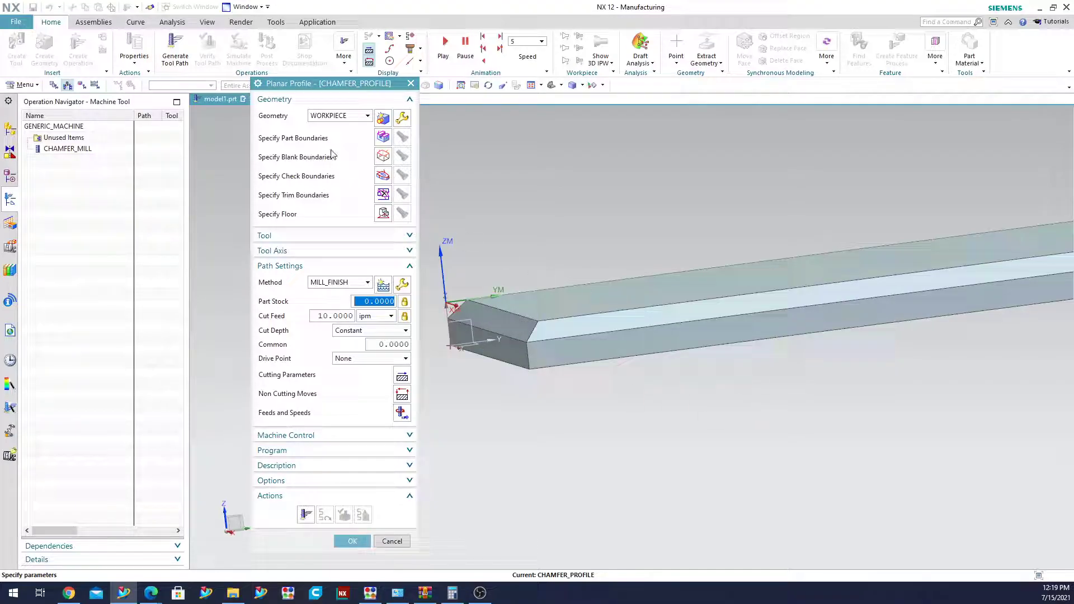
Pick three top edges of the block as Curves boundary, removing the empty new set.
left_click(383, 137)
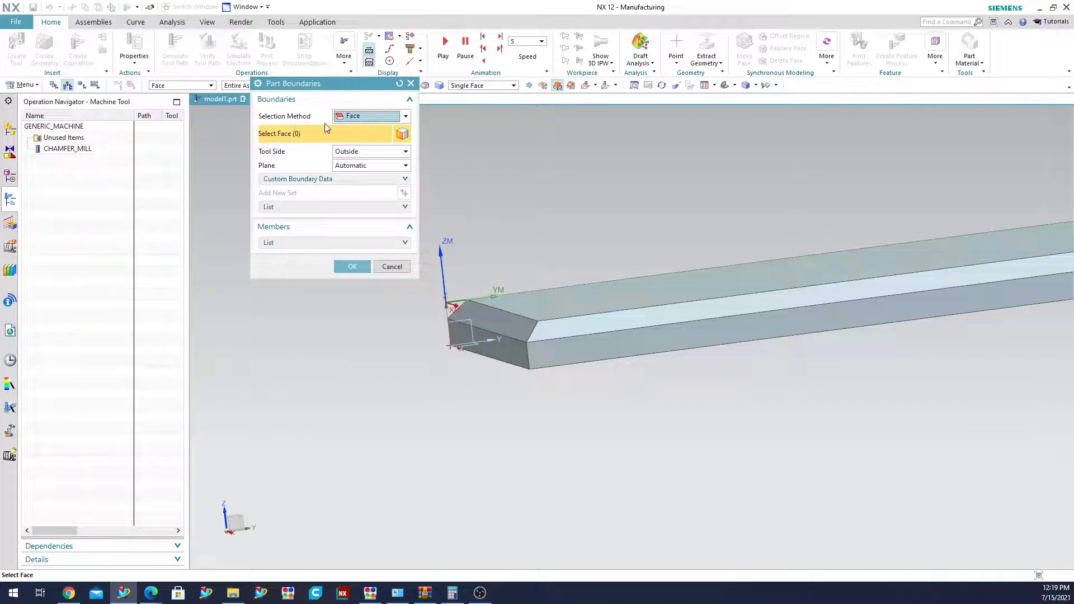
left_click(352, 117)
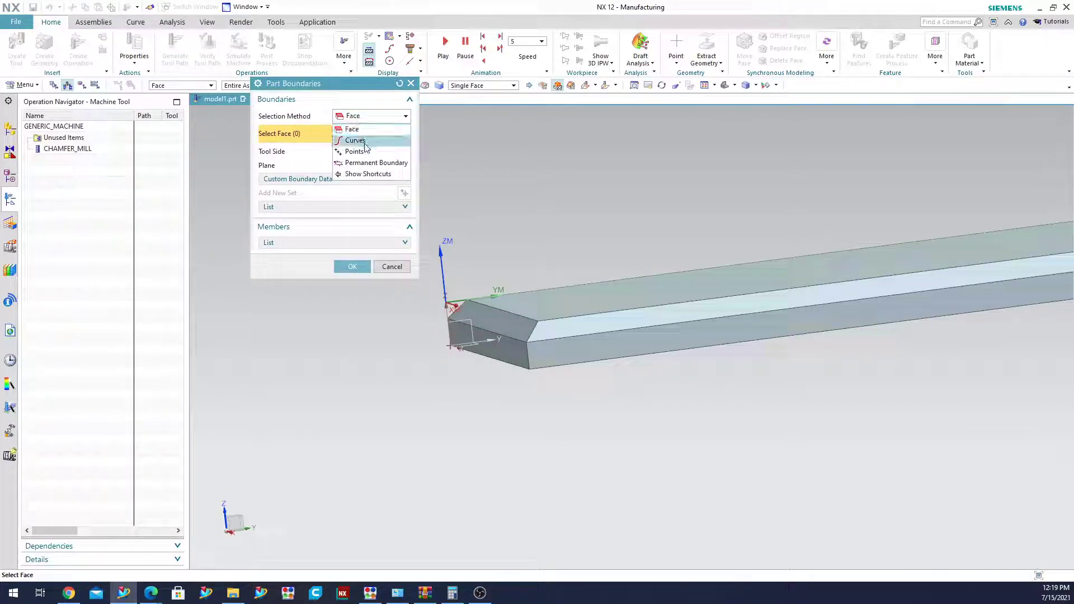
left_click(354, 137)
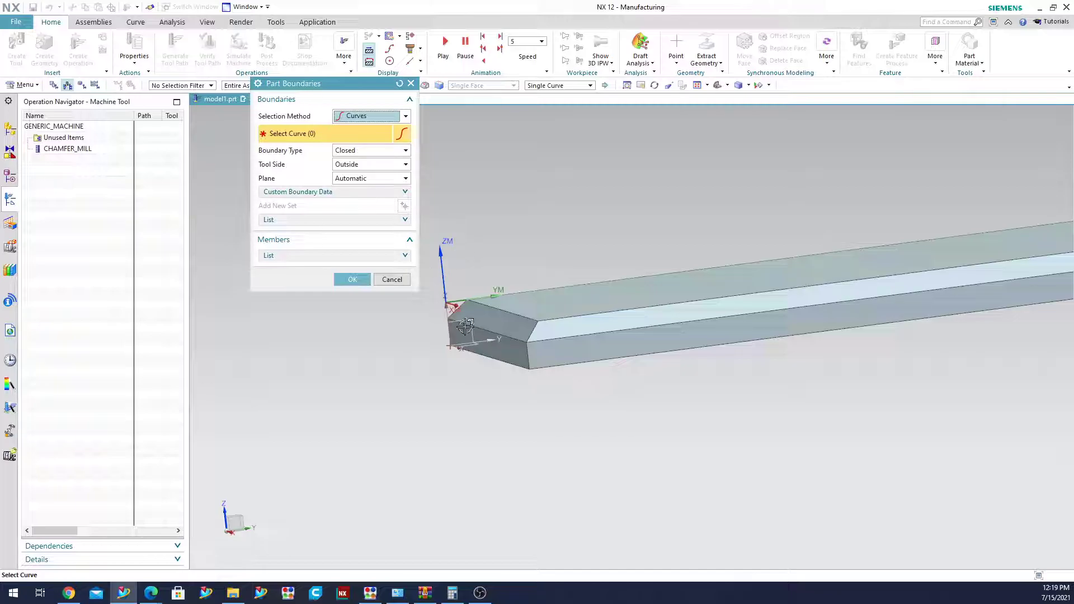
middle_click_drag(518, 213, 512, 310)
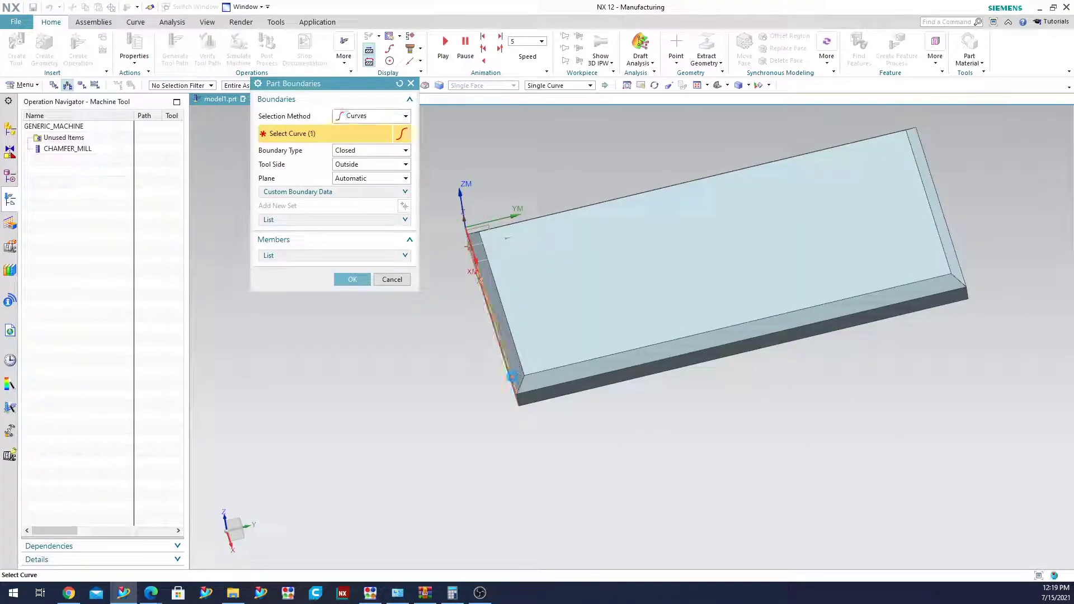
left_click(511, 374)
left_click(544, 389)
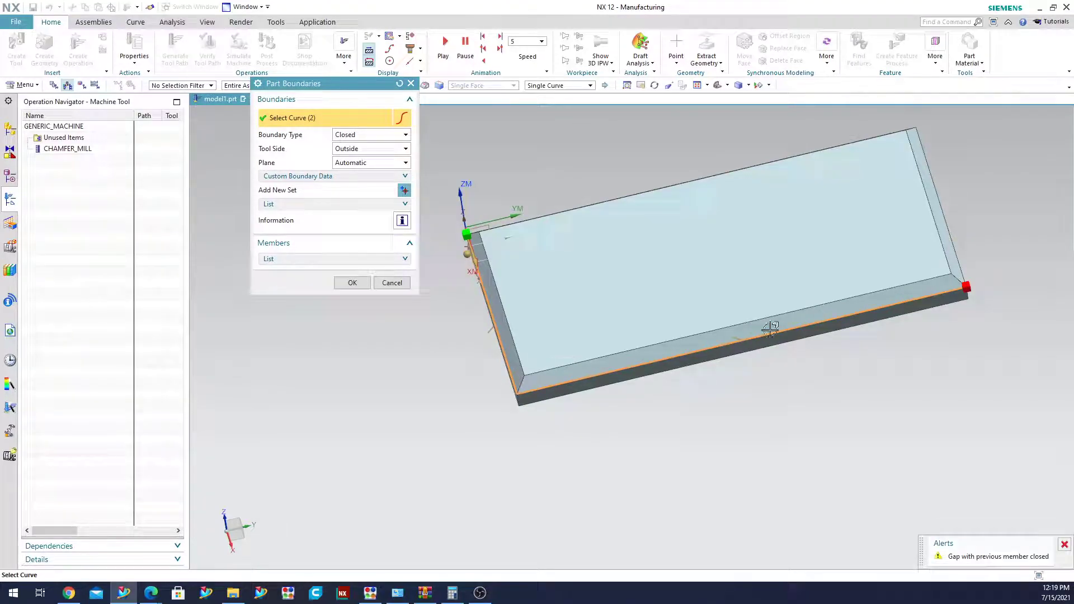
left_click(958, 259)
middle_click(976, 168)
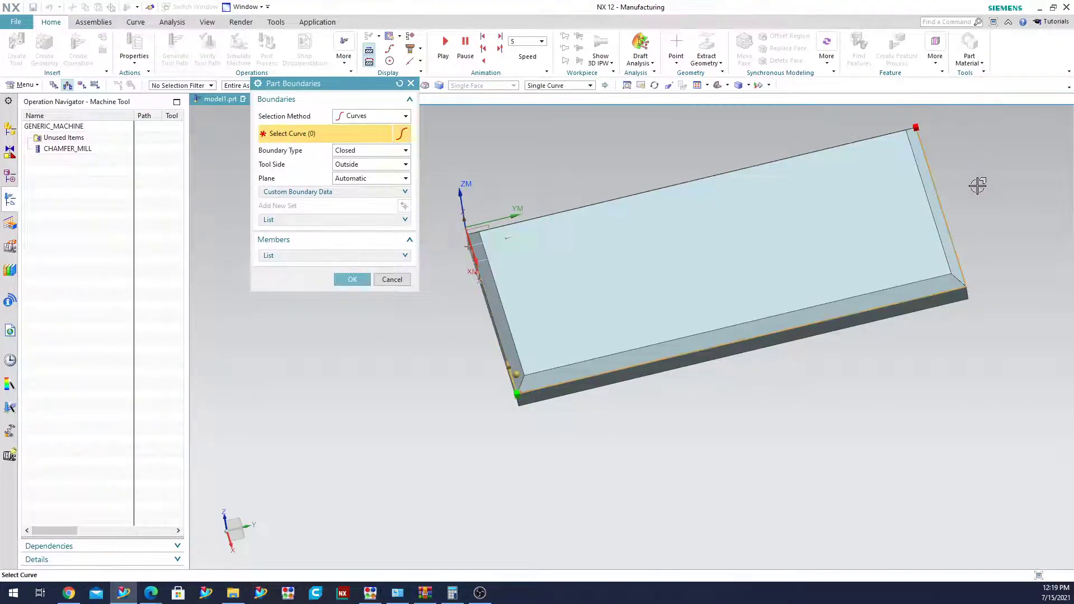
left_click(331, 220)
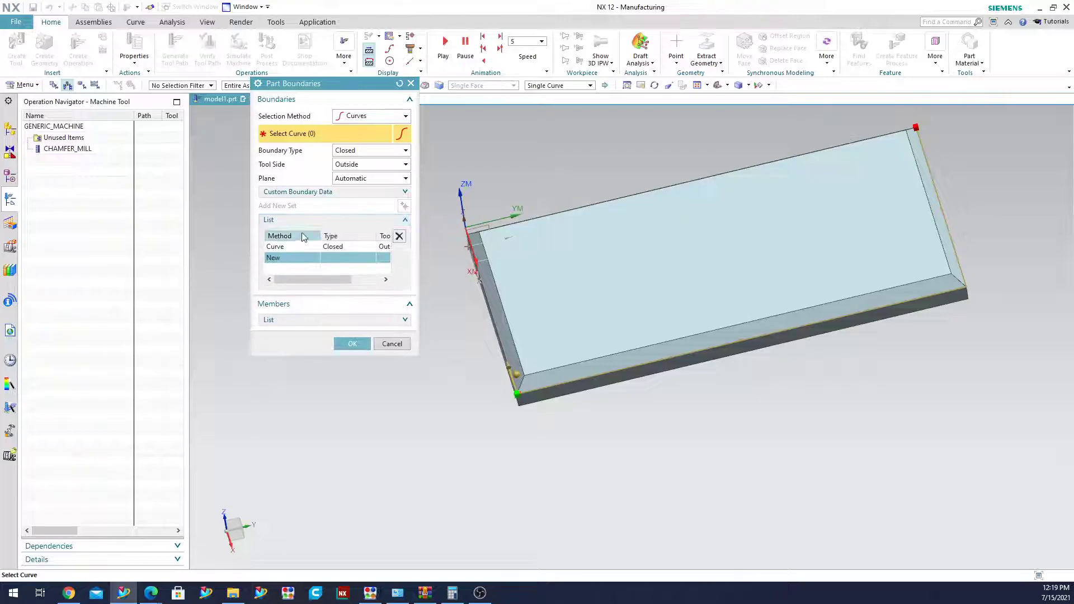
left_click(399, 236)
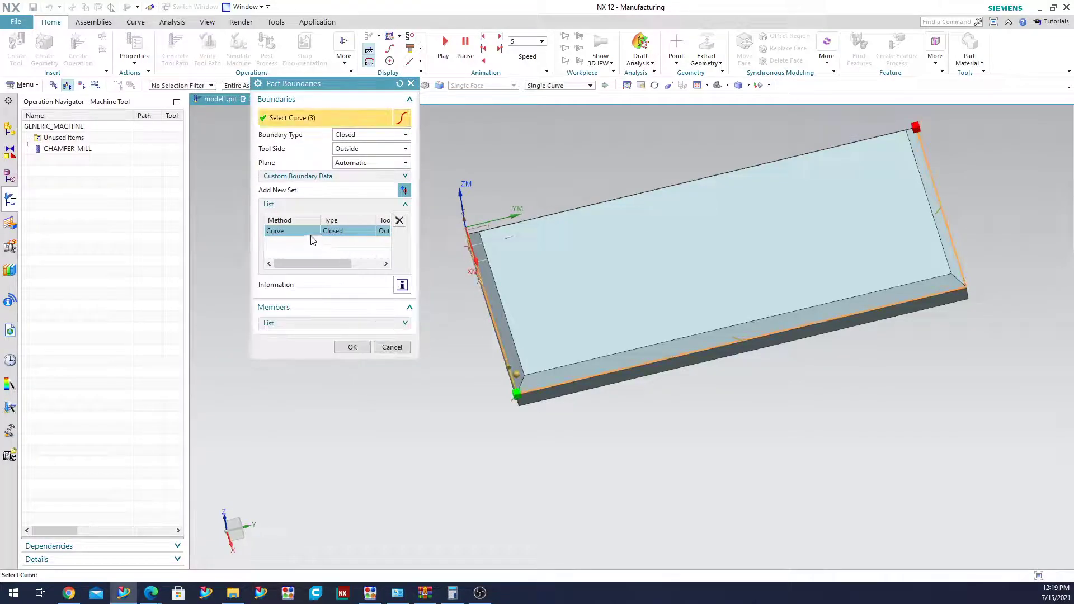
Add the back top edge to close the four-edge loop, check it top-down, and confirm.
middle_click_drag(712, 149, 719, 156)
left_click(709, 158)
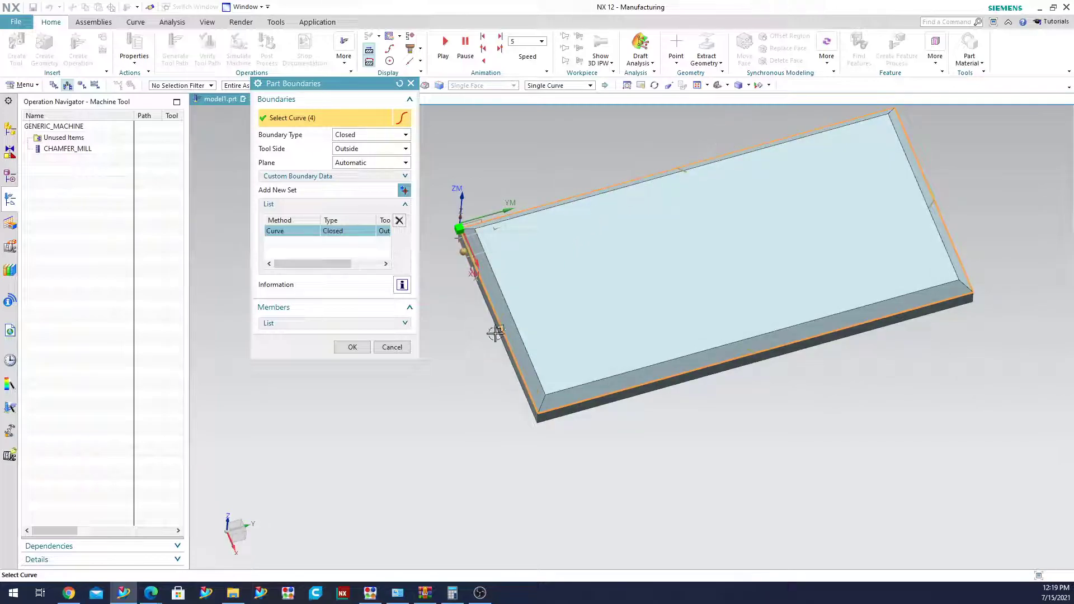
middle_click_drag(477, 334, 439, 323)
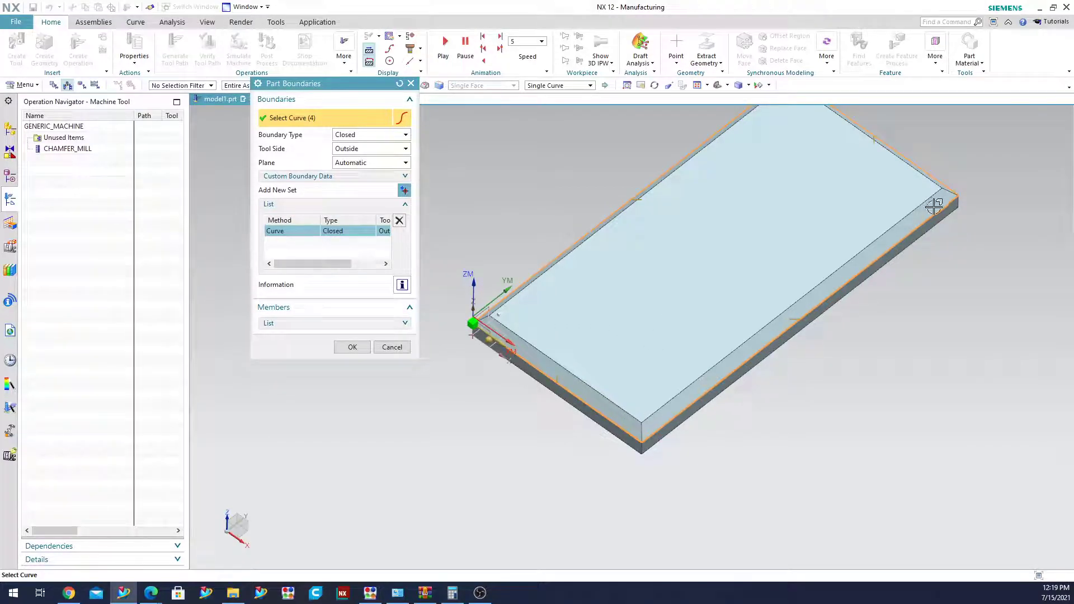
scroll(781, 321, "down", 3)
scroll(842, 163, "up", 1)
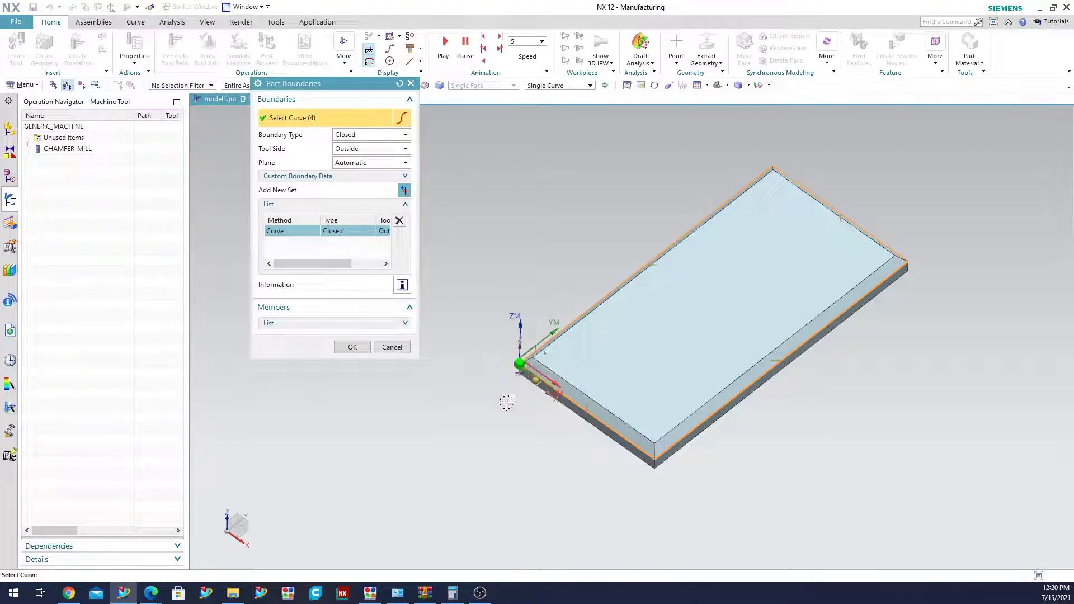
middle_click_drag(506, 401, 482, 445)
key("F8")
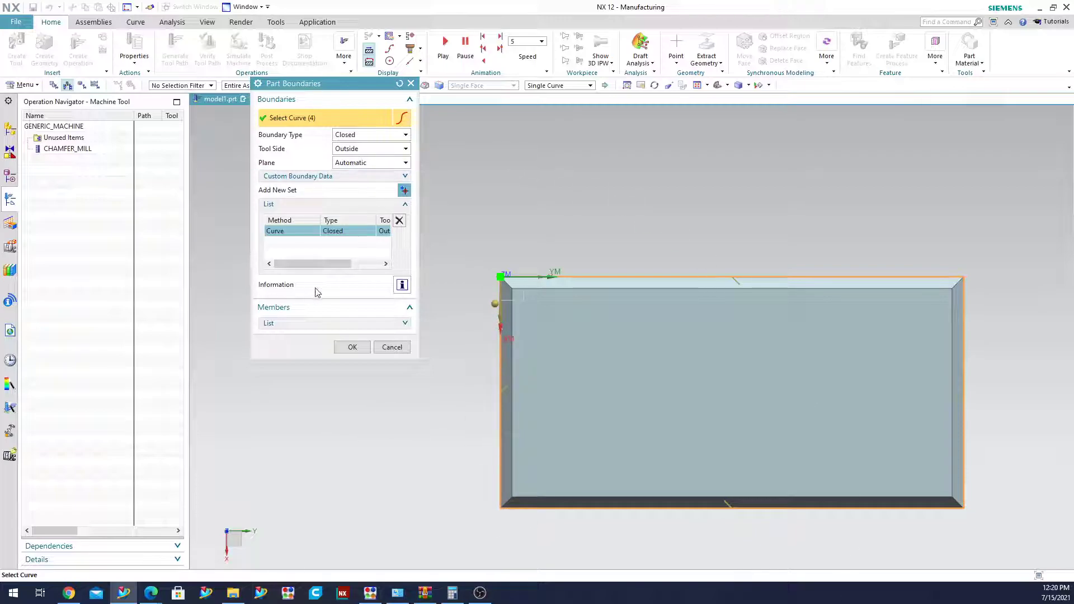
left_click(358, 347)
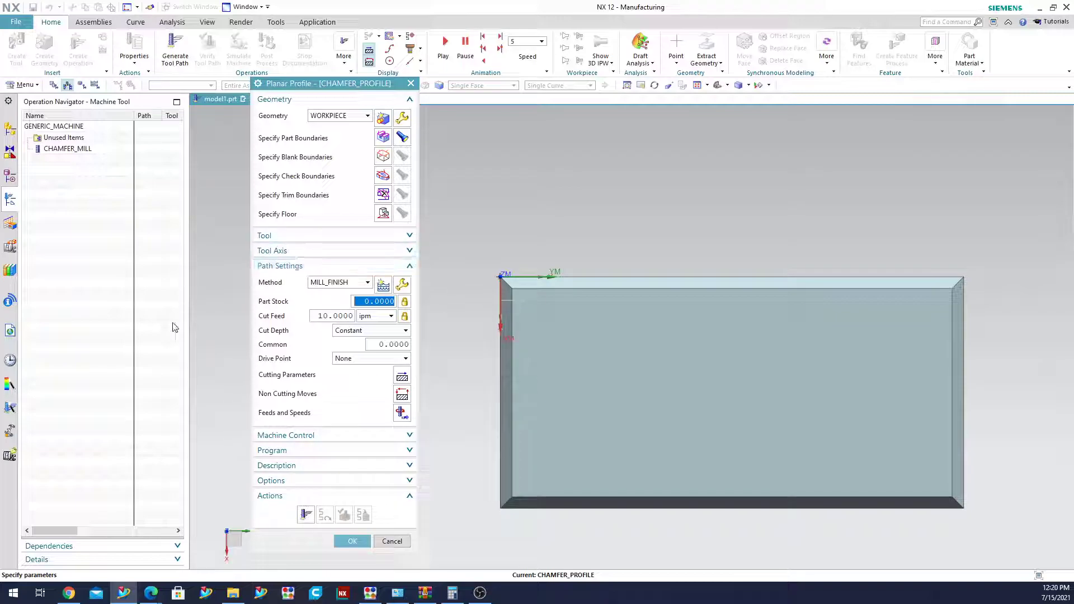
Open the CHAMFER_MILL tool definition from the operation's Tool group.
left_click(298, 240)
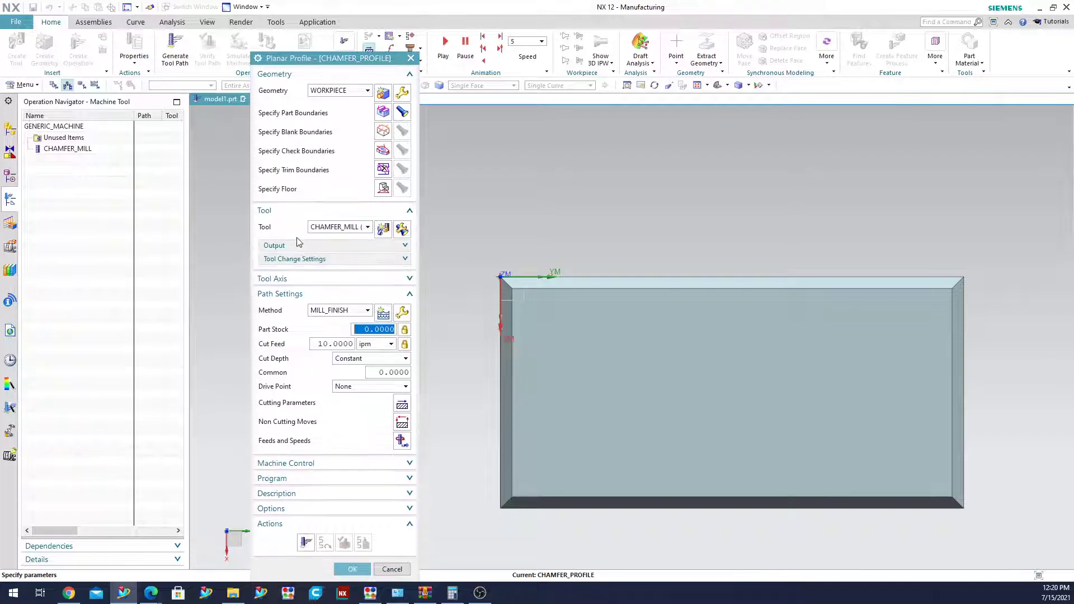
left_click(401, 230)
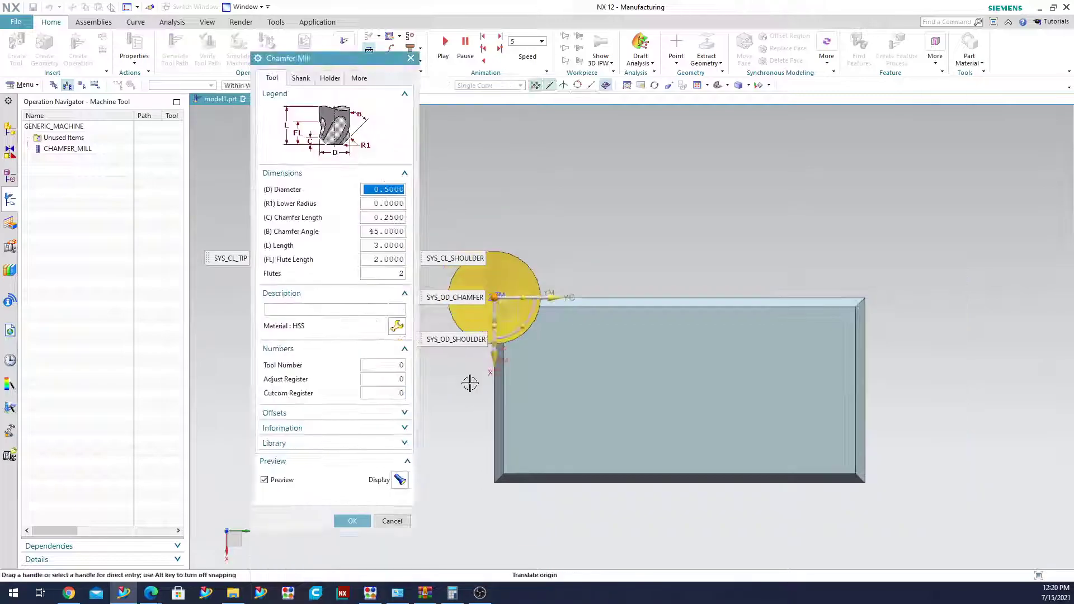
Zoom in on the chamfer mill tip and tracking point labels, then show More settings.
middle_click_drag(468, 386, 496, 336)
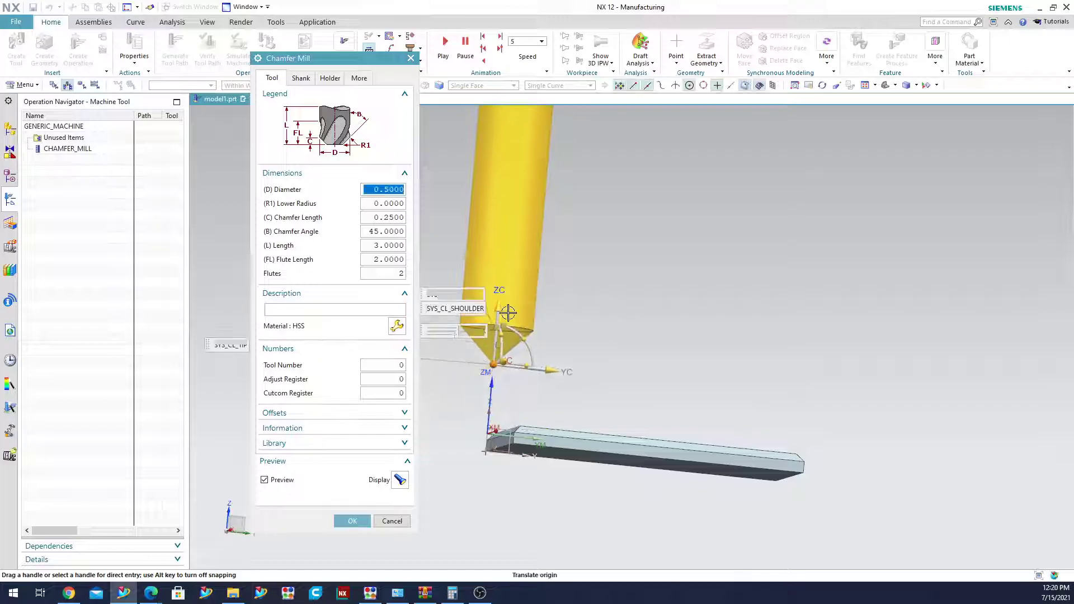
scroll(500, 339, "up", 2)
scroll(503, 343, "up", 2)
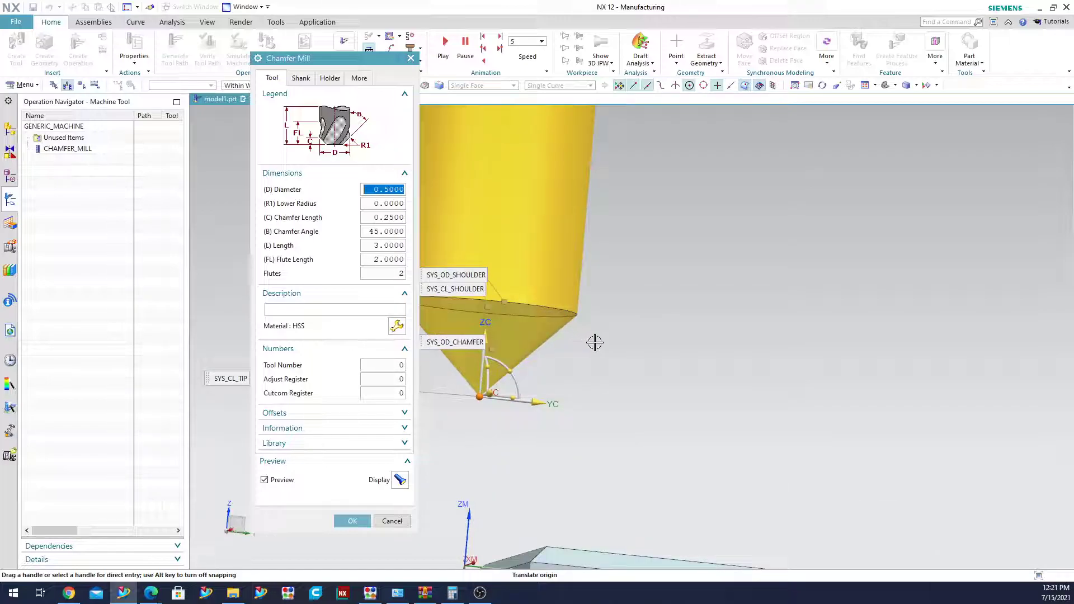
middle_click_drag(595, 341, 900, 369, "shift")
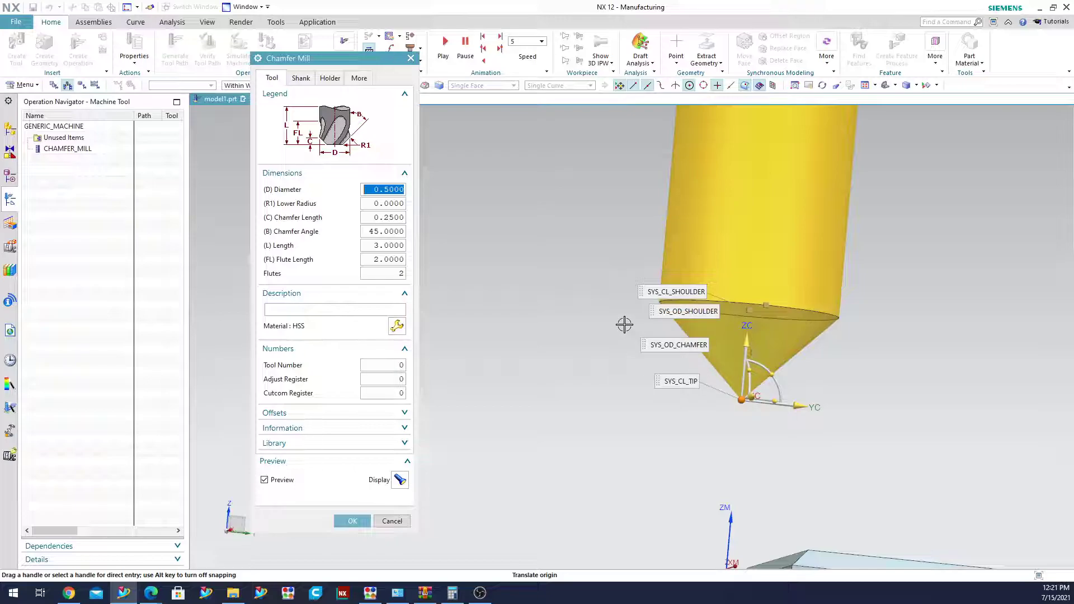
scroll(624, 324, "up", 1)
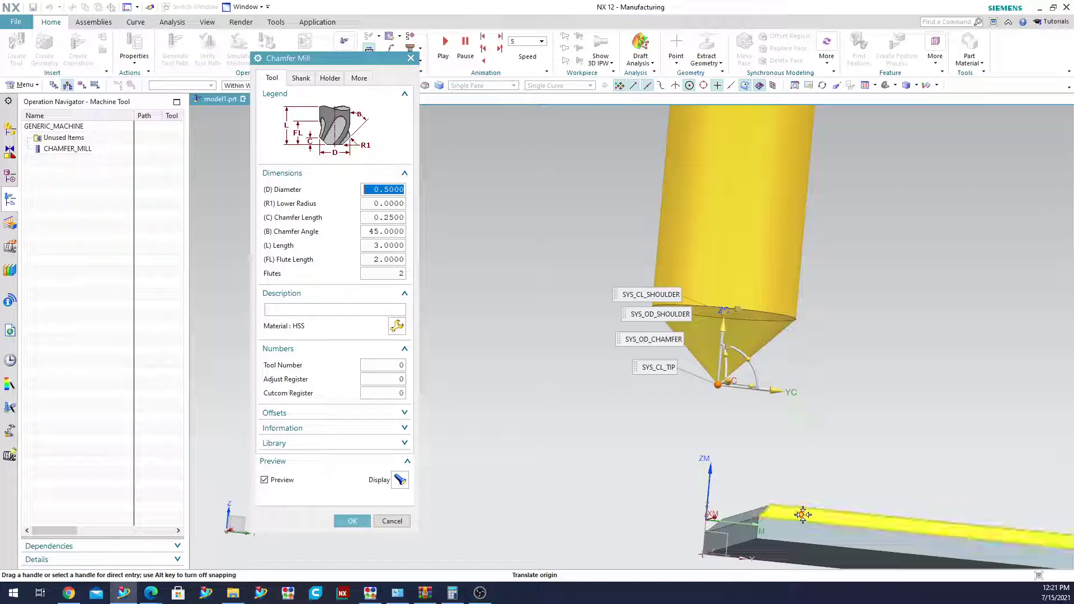
middle_click_drag(580, 476, 689, 467)
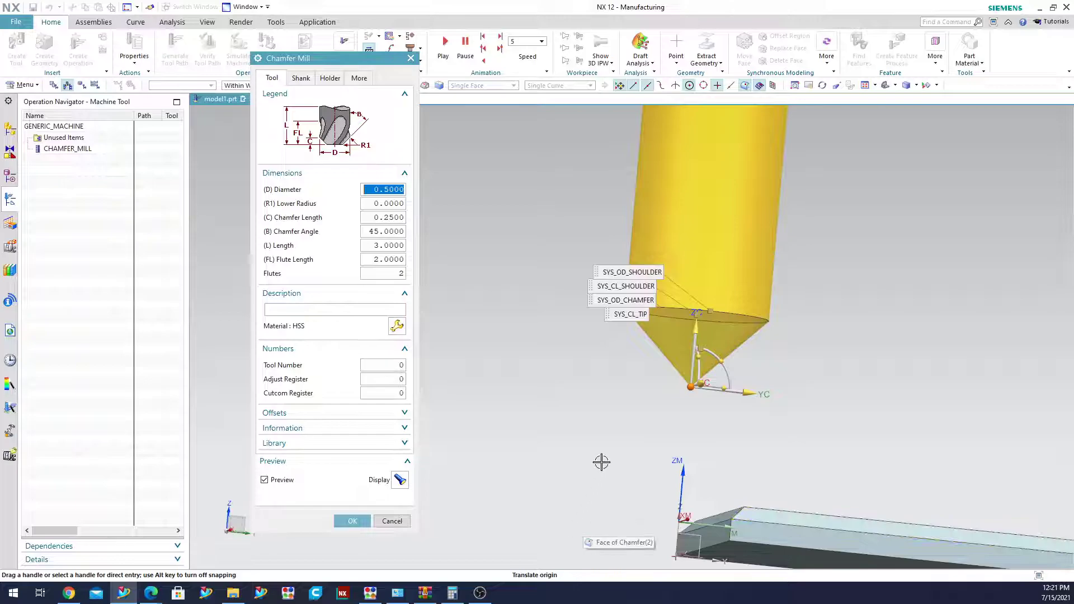
scroll(612, 440, "down", 1)
scroll(612, 440, "up", 1)
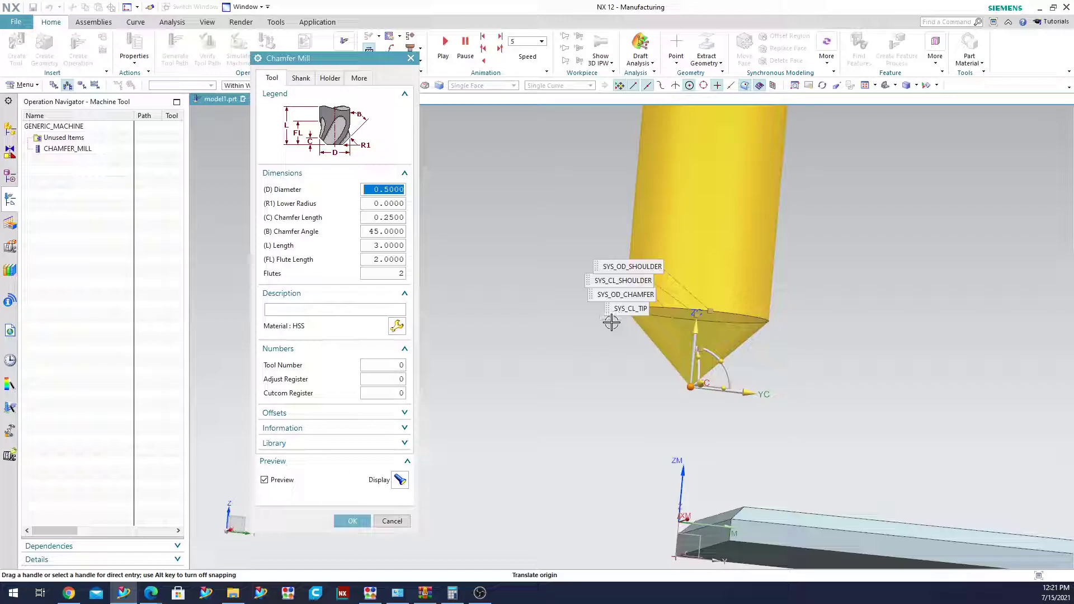
left_click(356, 79)
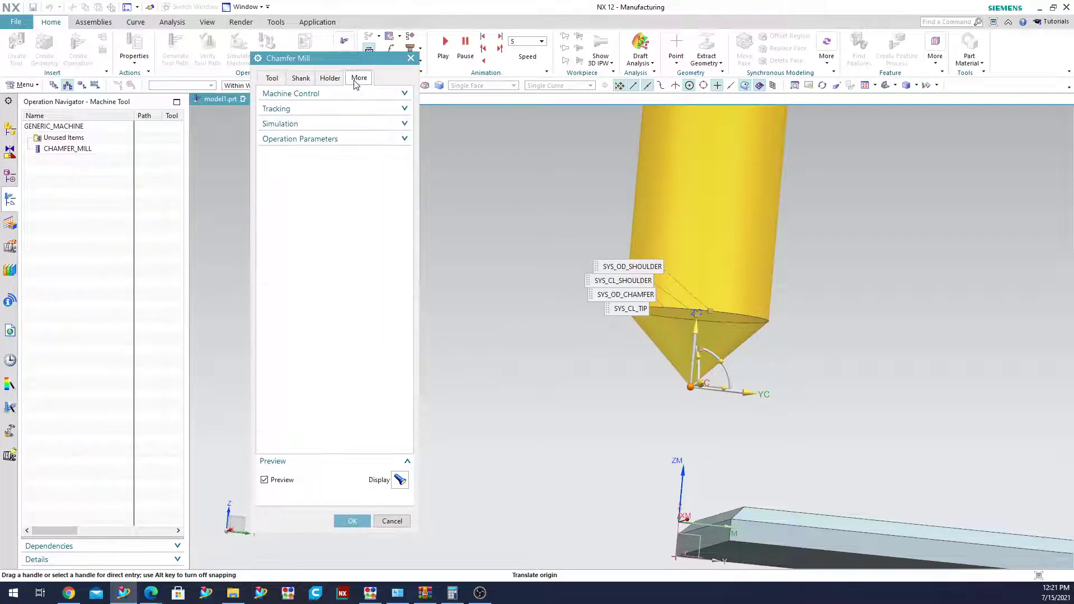
Copy SYS_OD_SHOULDER into a new tracking point named my_tp.
left_click(278, 111)
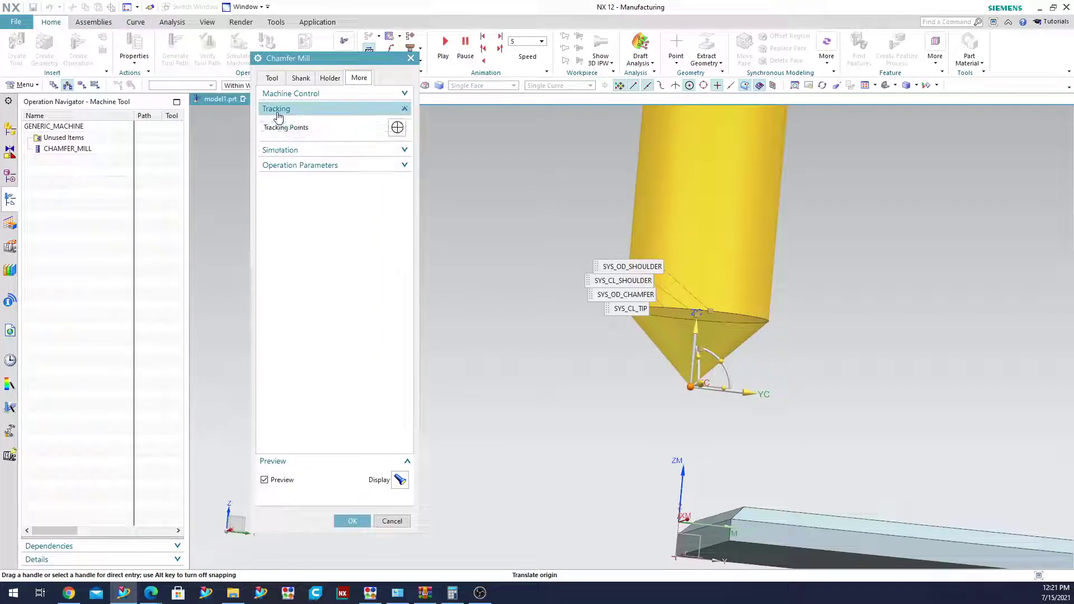
left_click(397, 128)
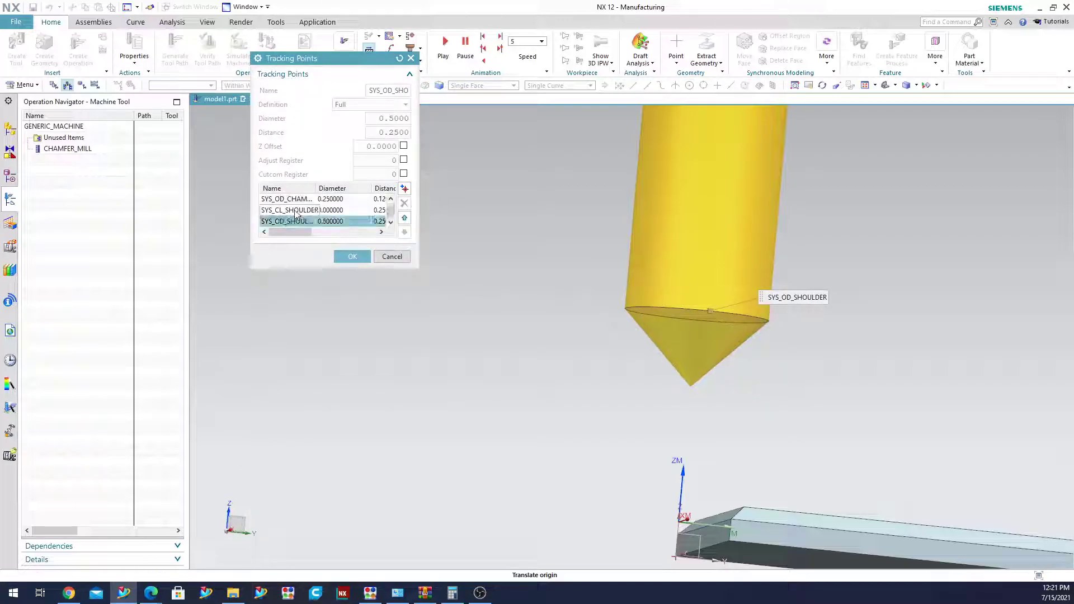
left_click(281, 222)
left_click(407, 190)
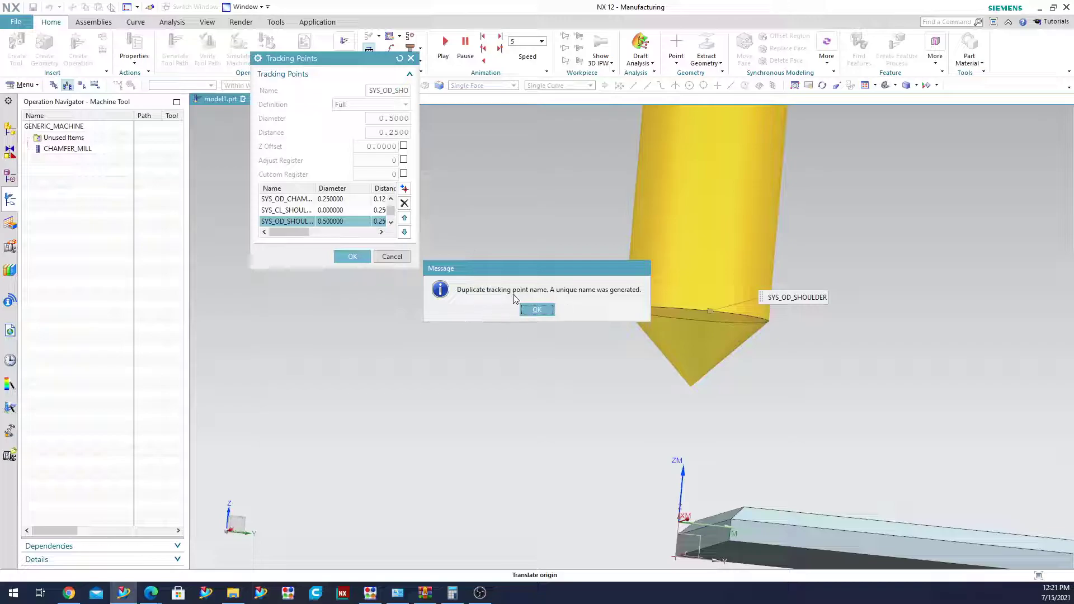
left_click(537, 309)
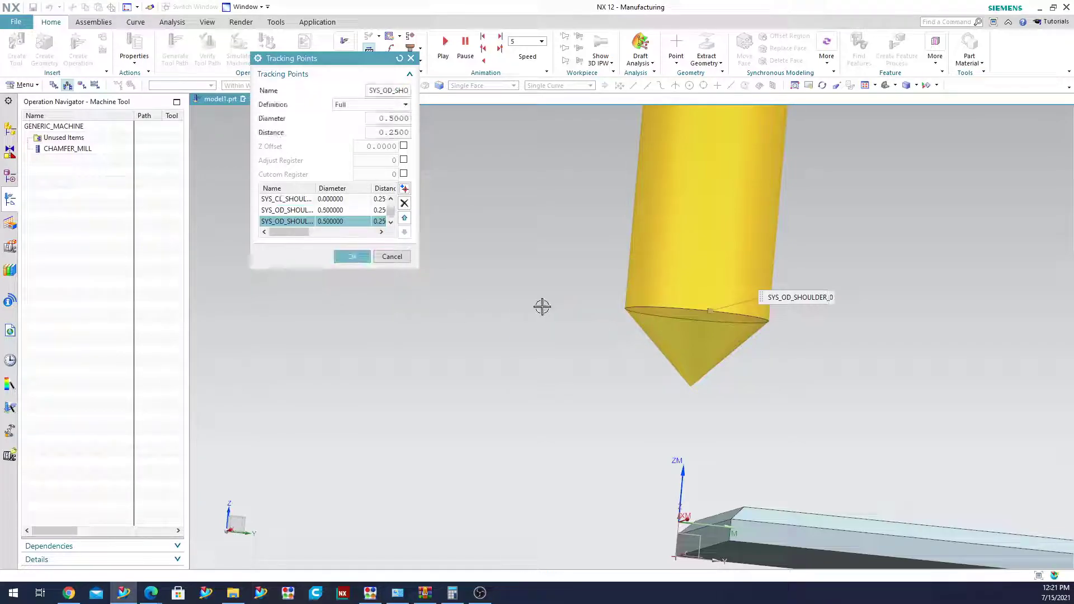
double_click(389, 90)
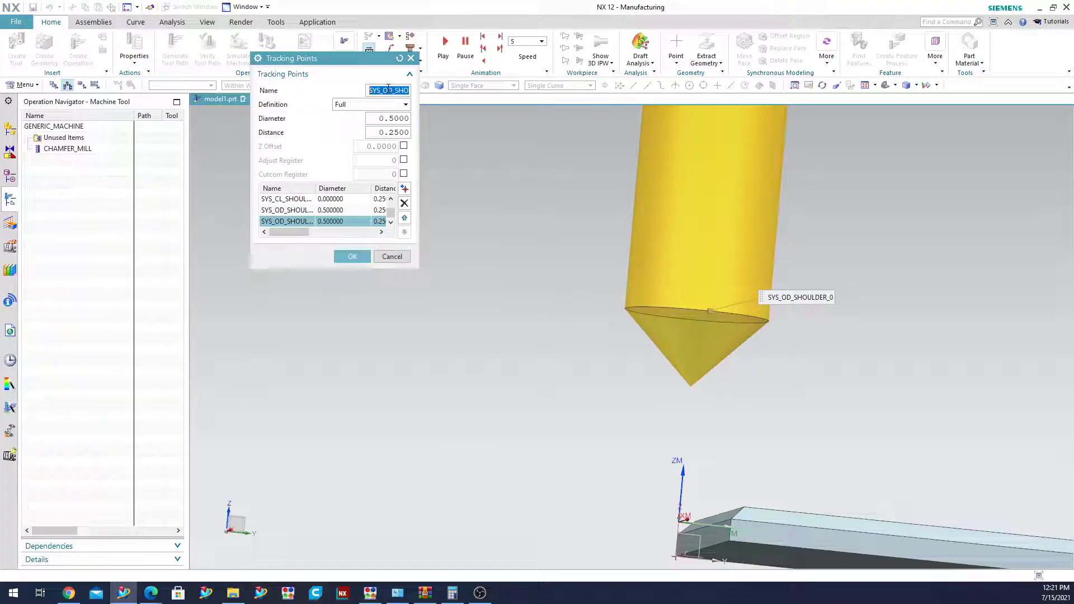
type("my_tp")
key("Return")
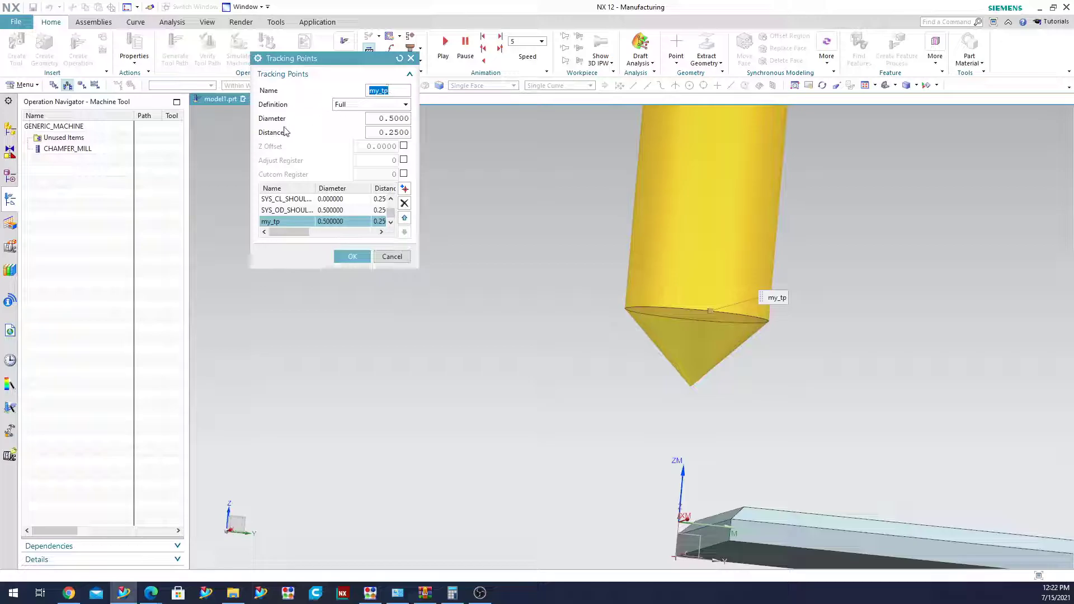
left_click(369, 107)
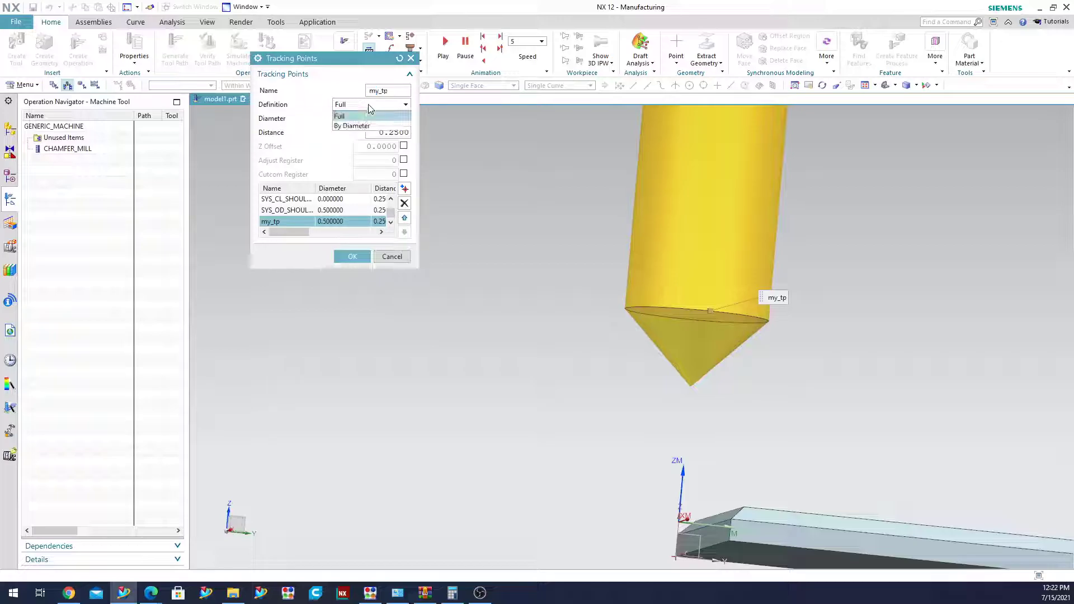
Switch my_tp to By Diameter and try 0, 0.25, then 0.5.
left_click(343, 126)
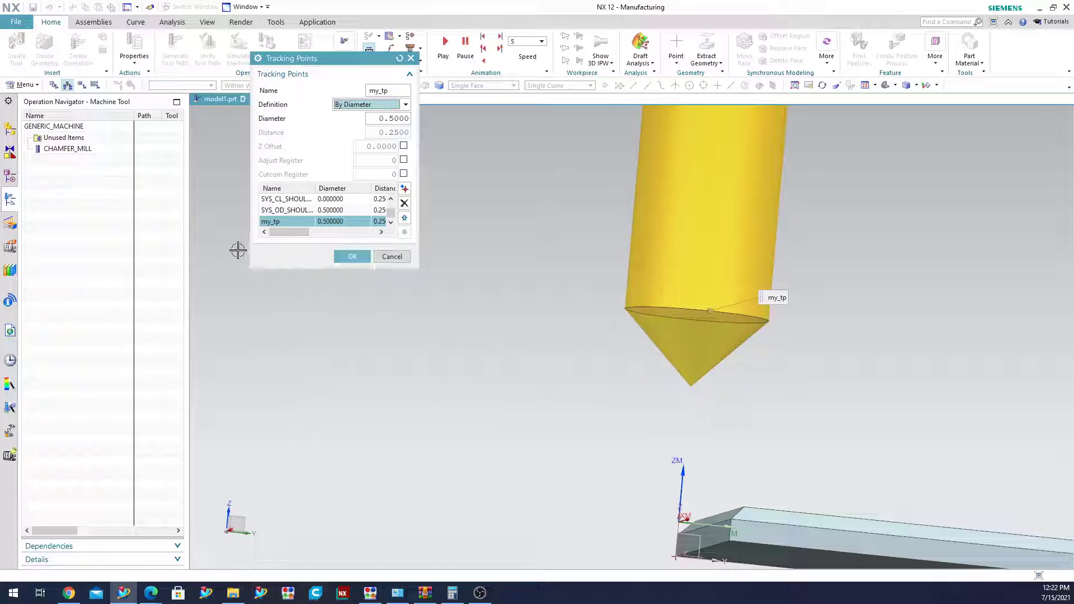
double_click(394, 118)
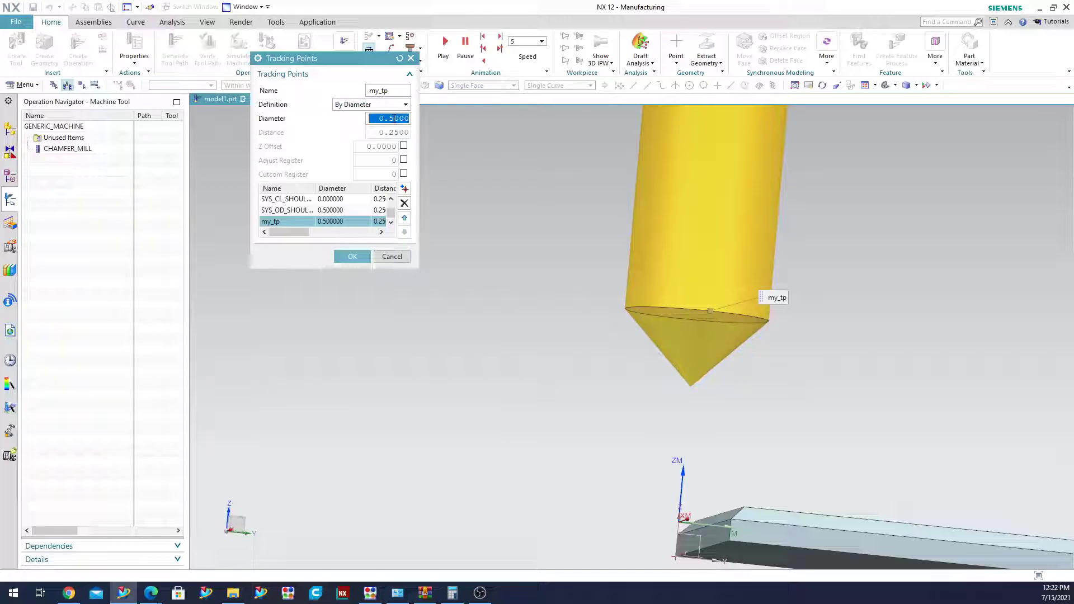
type("0")
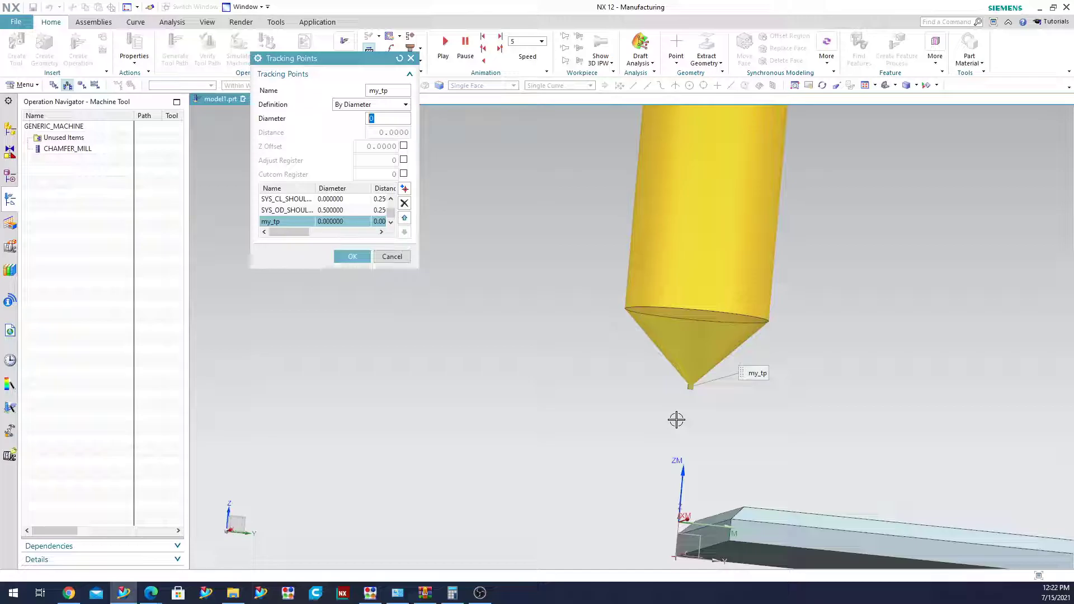
type("0.25")
key("Return")
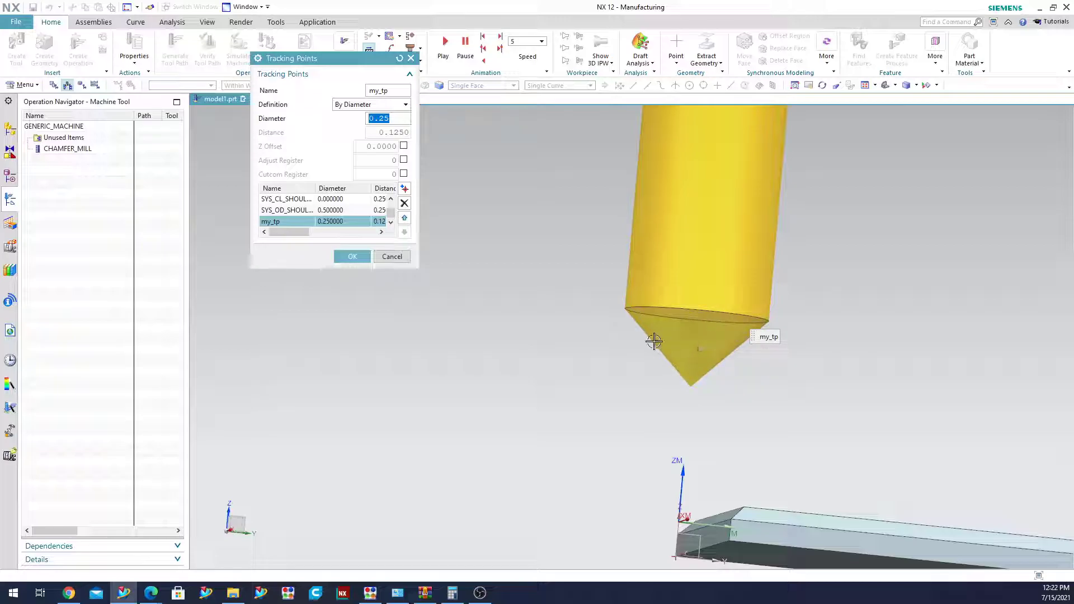
type("0.5")
key("Return")
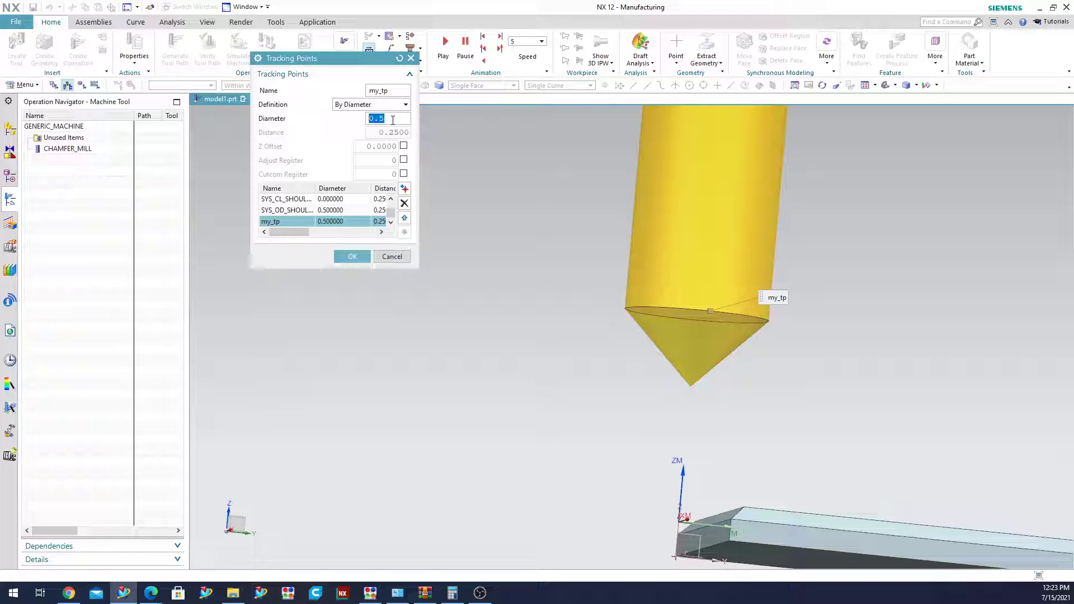
Set my_tp's diameter to 0.05 near the cone tip and accept the chamfer mill changes.
type("0")
key("Return")
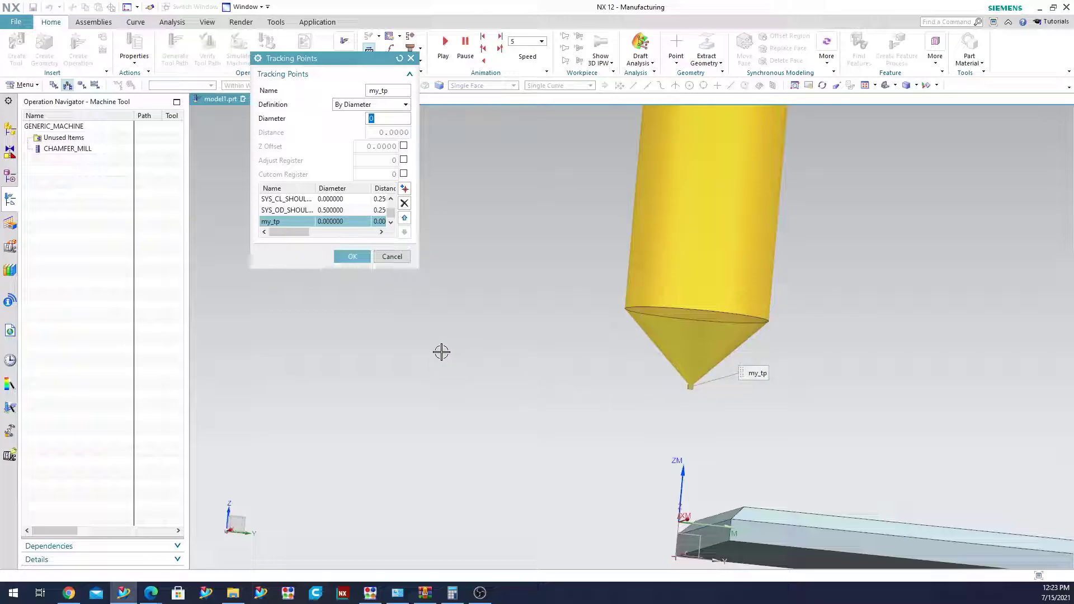
type("0.05")
key("Return")
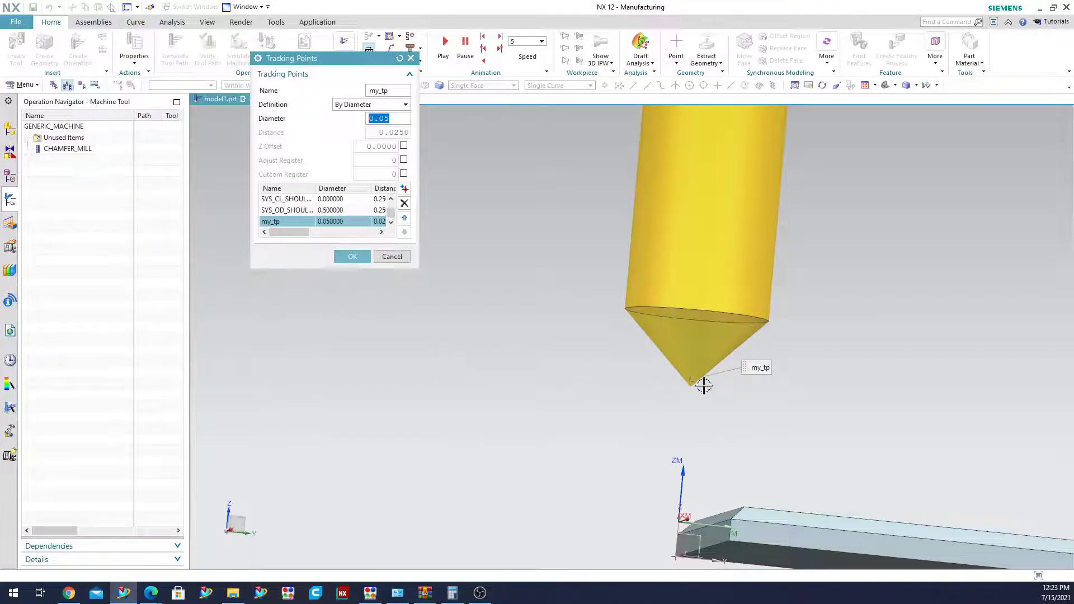
scroll(703, 384, "up", 4)
scroll(642, 373, "up", 2)
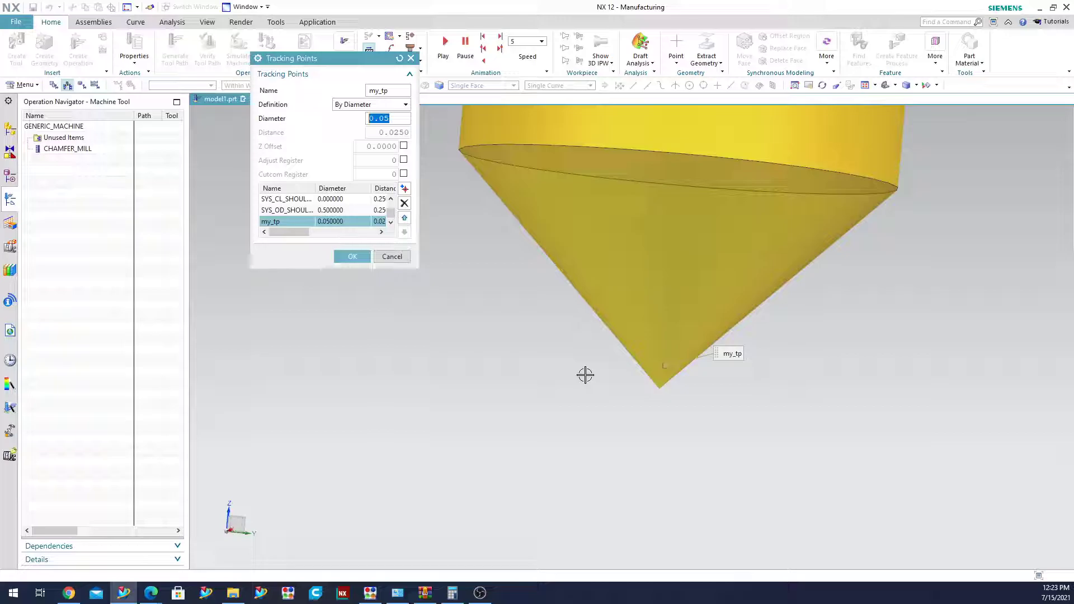
scroll(585, 375, "down", 2)
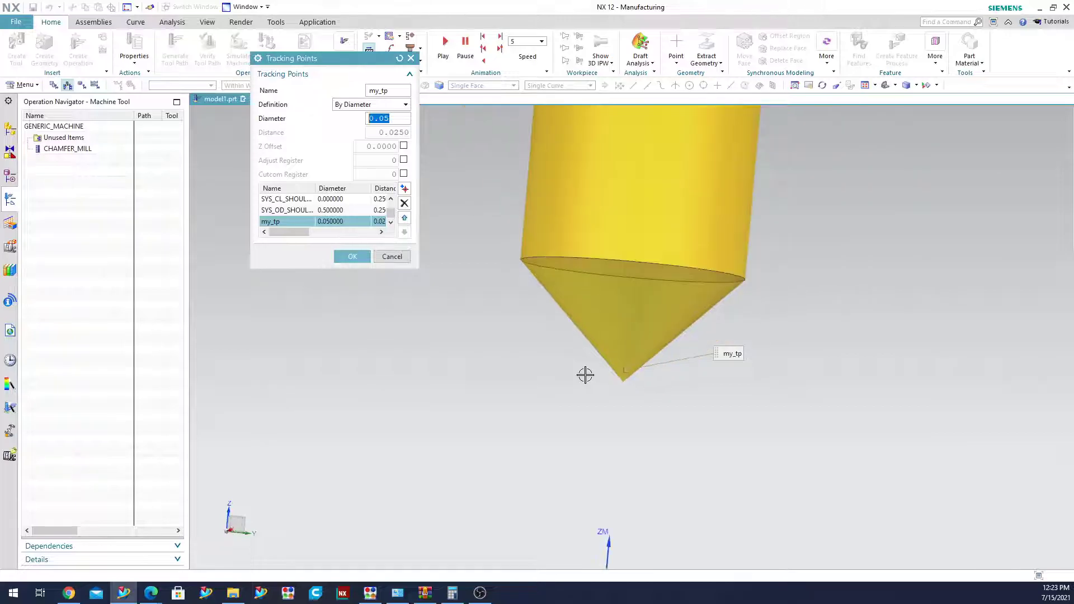
scroll(648, 359, "up", 2)
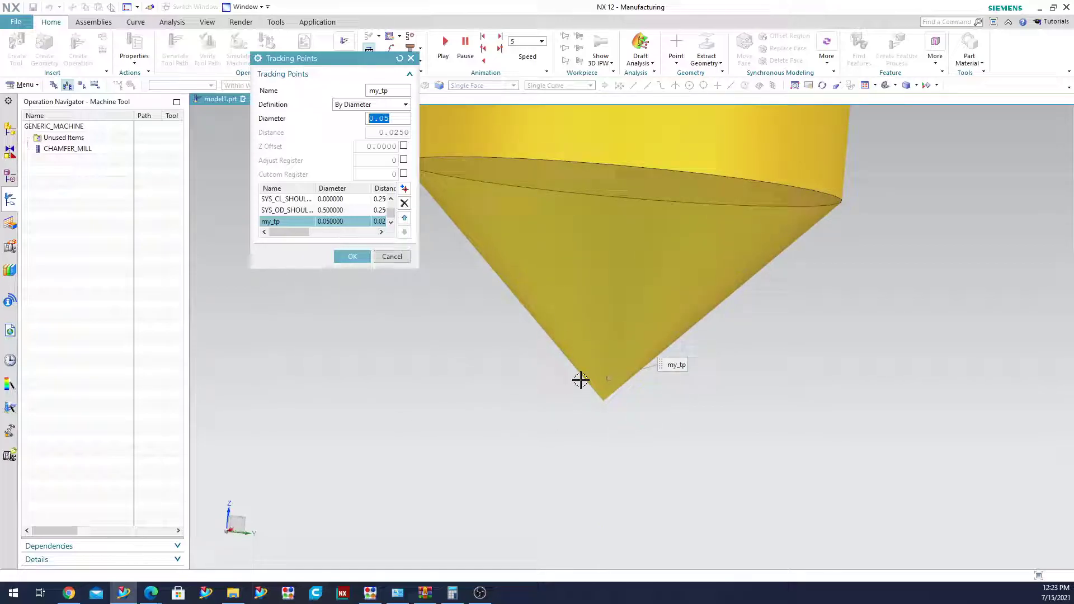
scroll(485, 384, "down", 2)
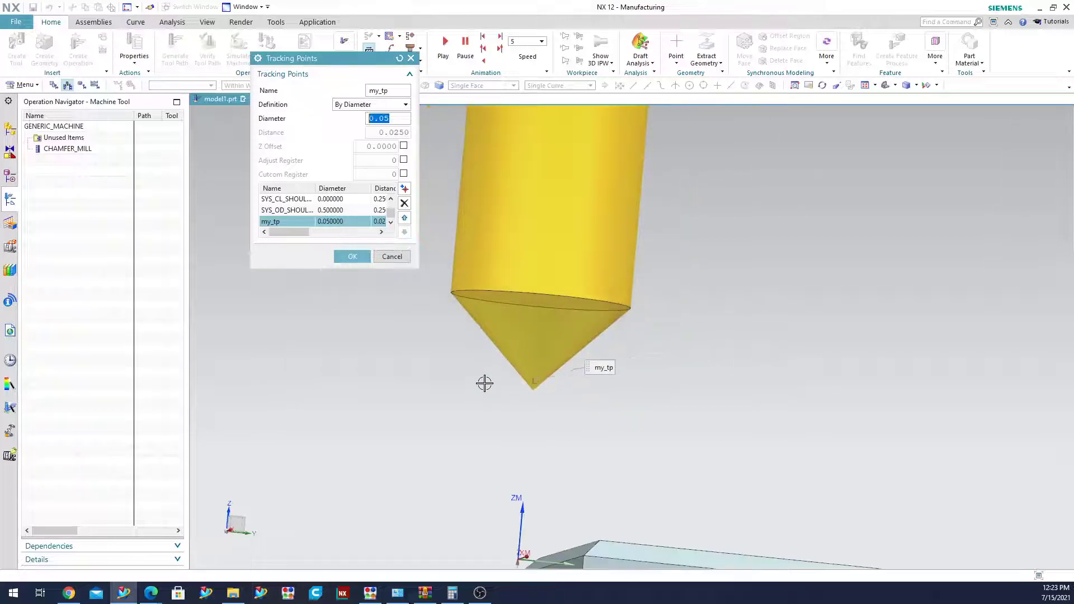
left_click(352, 256)
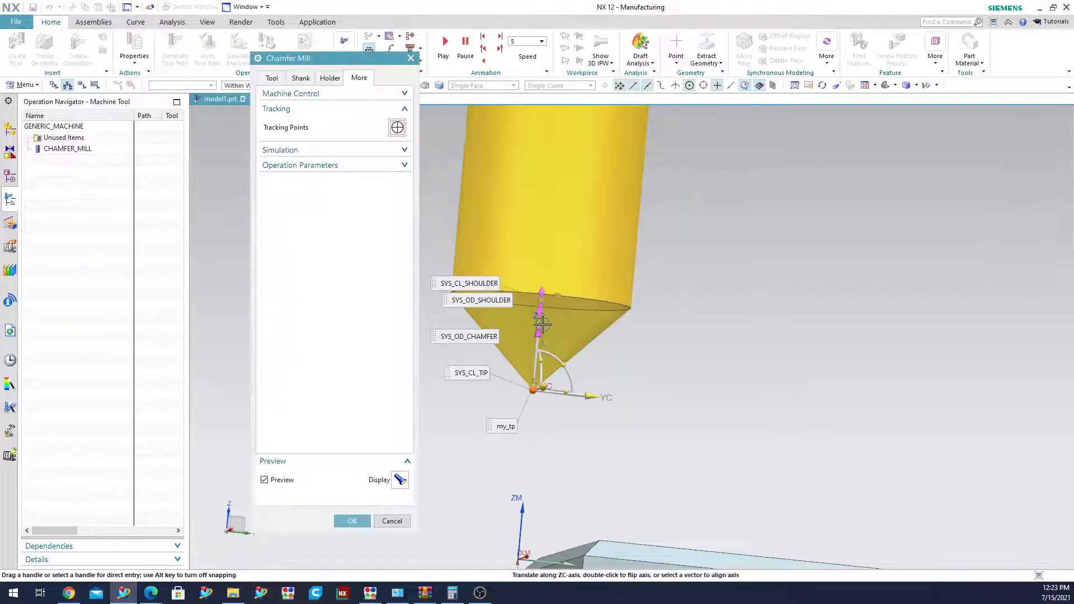
left_click(353, 521)
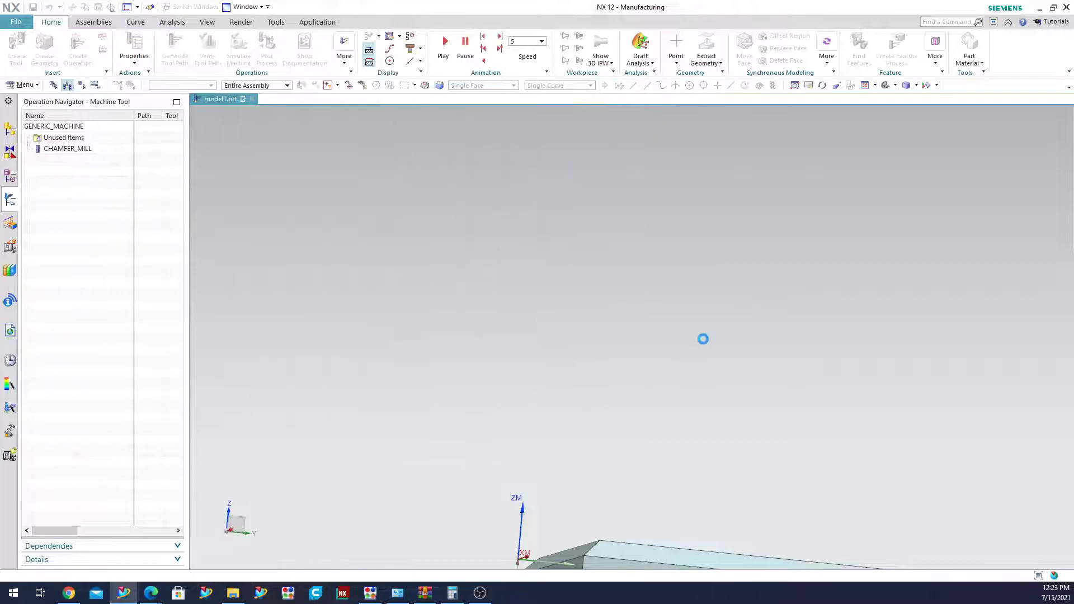
Choose my_tp as the Drive Point under Path Settings.
scroll(605, 290, "down", 3)
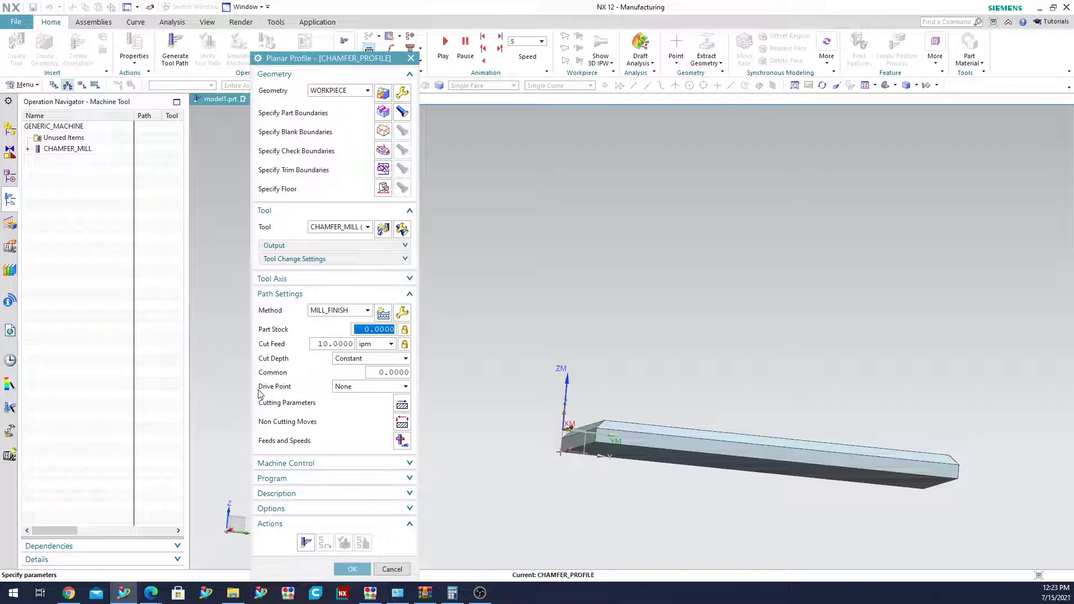
left_click(353, 387)
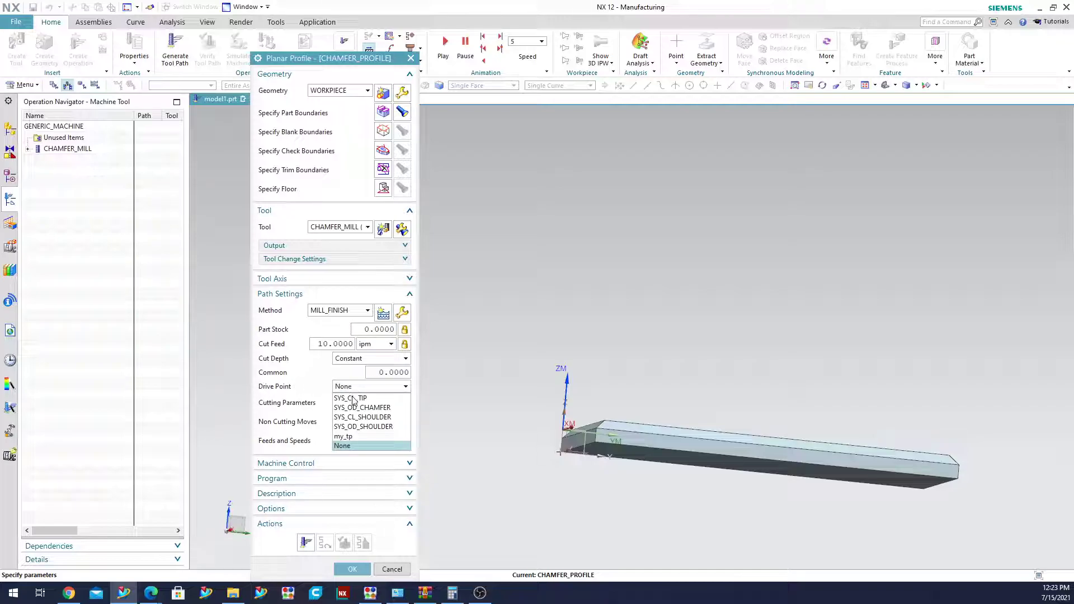
left_click(347, 437)
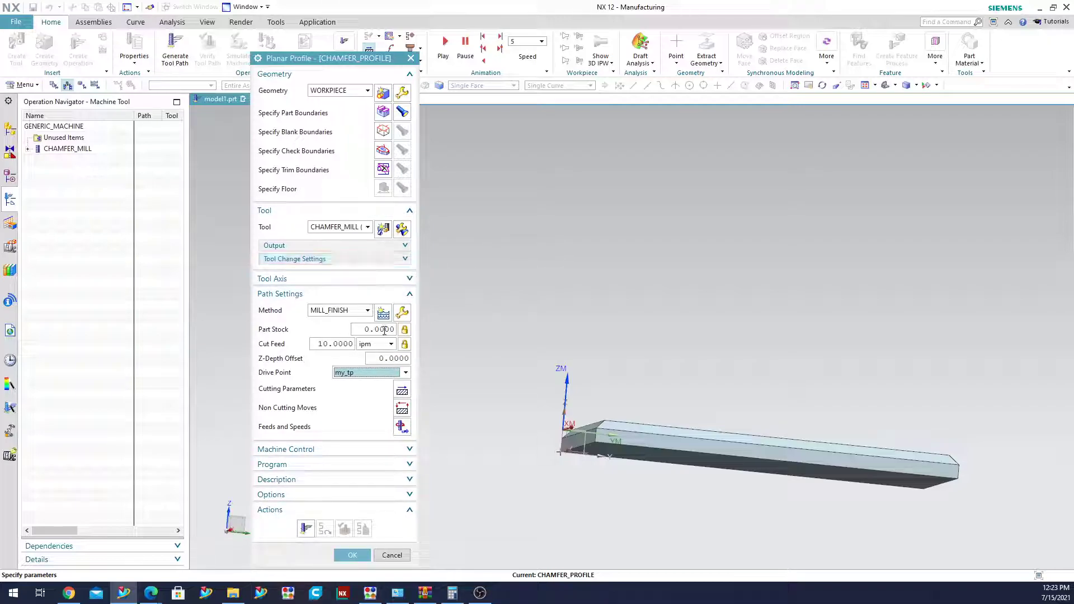
scroll(500, 344, "down", 1)
scroll(516, 331, "up", 1)
middle_click_drag(516, 330, 520, 372)
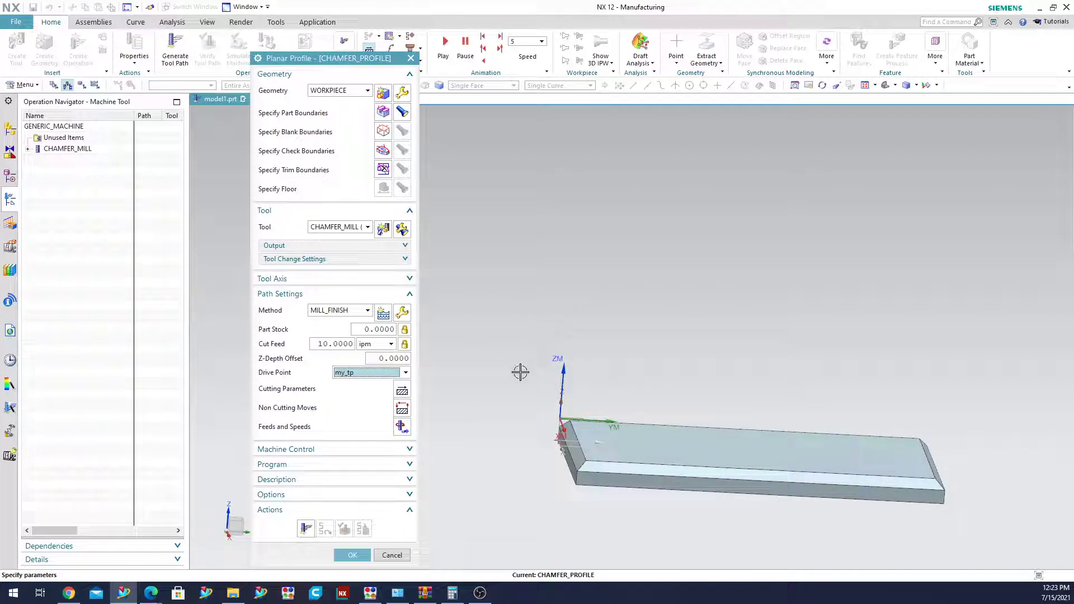
Generate the CHAMFER_PROFILE toolpath, inspect it from several angles, and accept the operation.
left_click(307, 528)
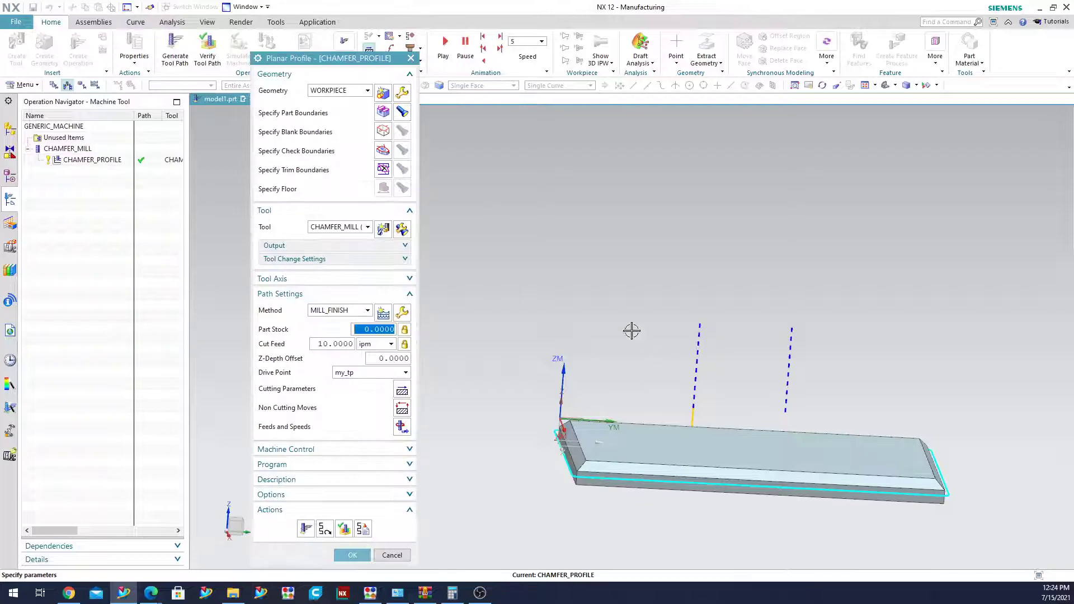
middle_click_drag(631, 329, 674, 363)
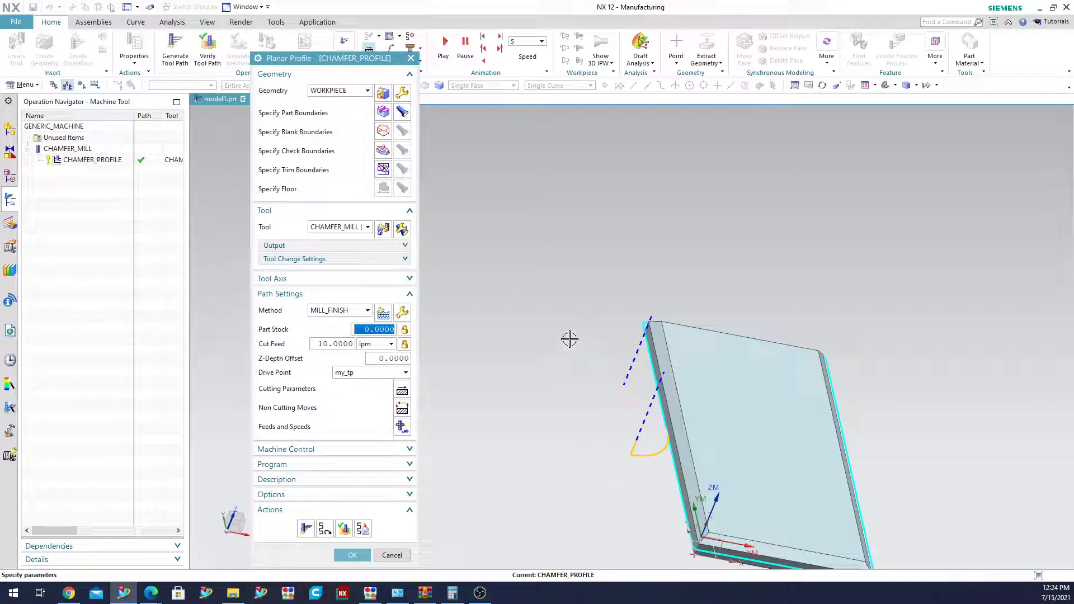
middle_click_drag(557, 451, 559, 420)
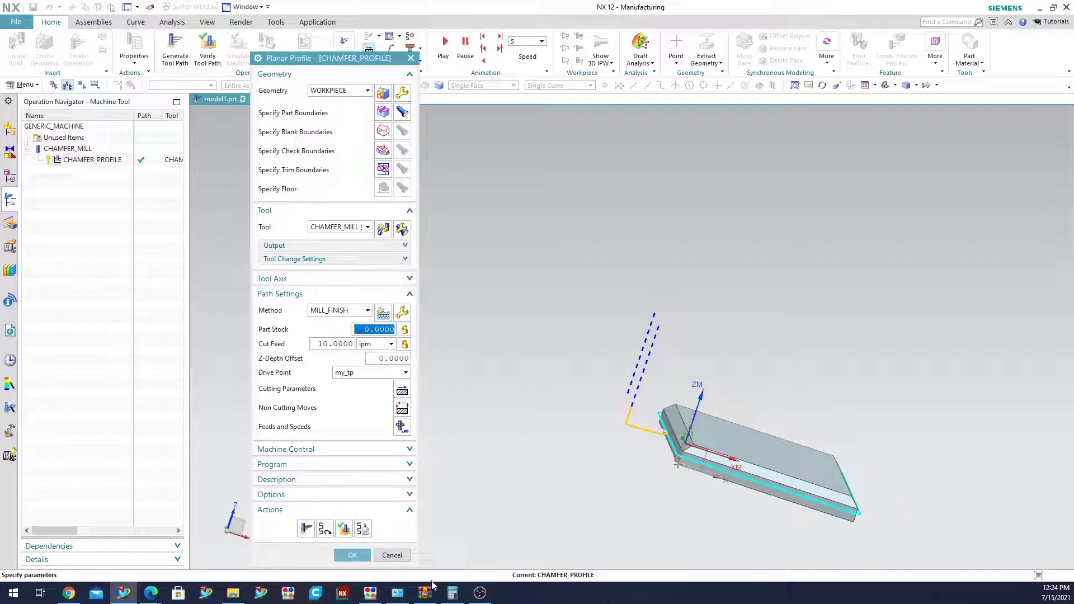
left_click(365, 556)
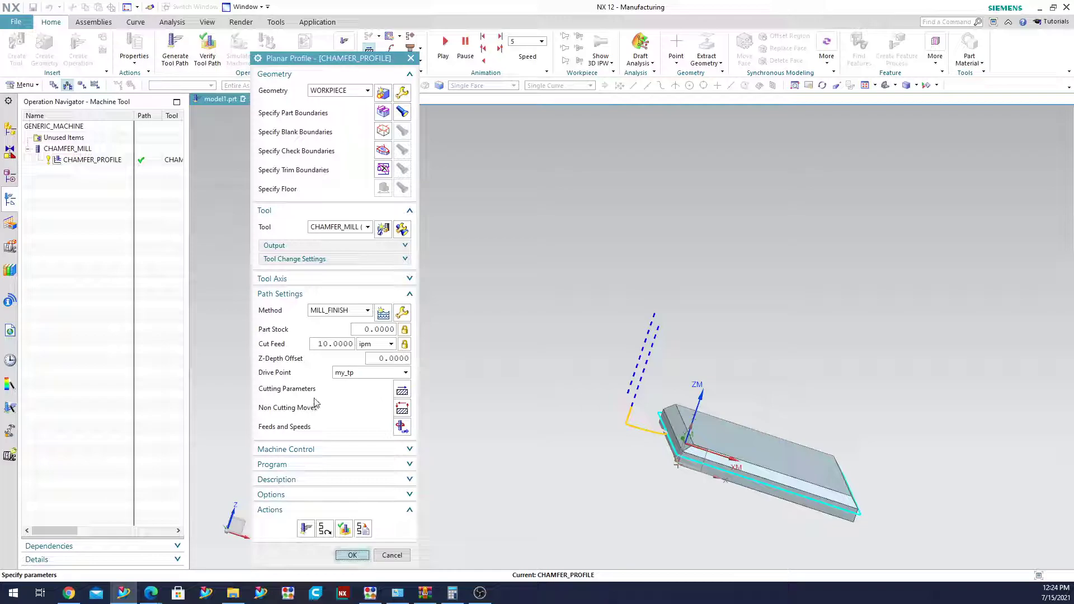
left_click(353, 555)
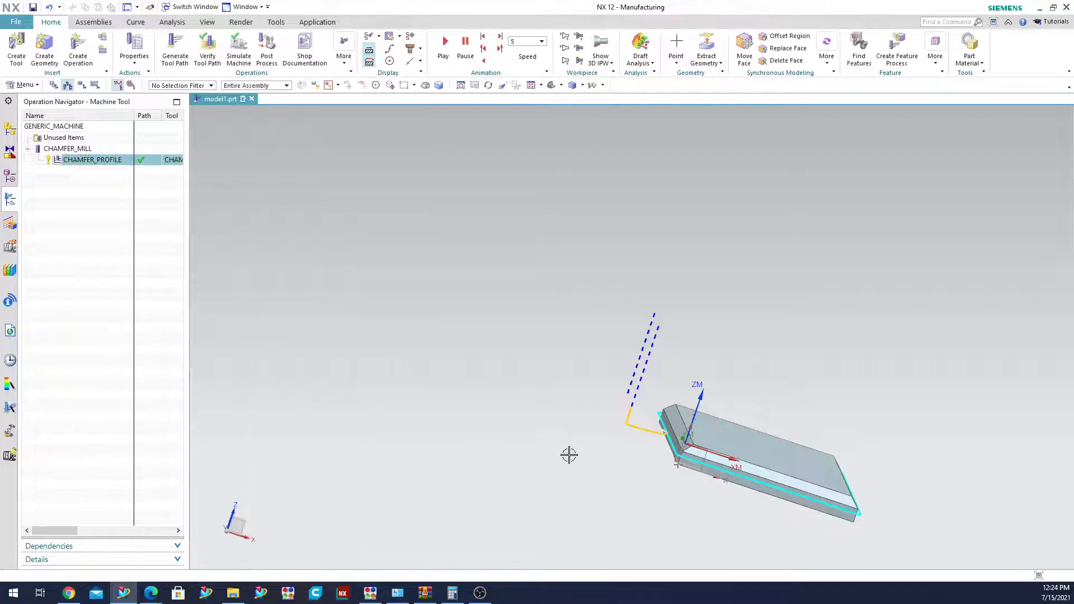
Show the 3D in-process workpiece and inspect the block's corner.
middle_click_drag(569, 453, 657, 515)
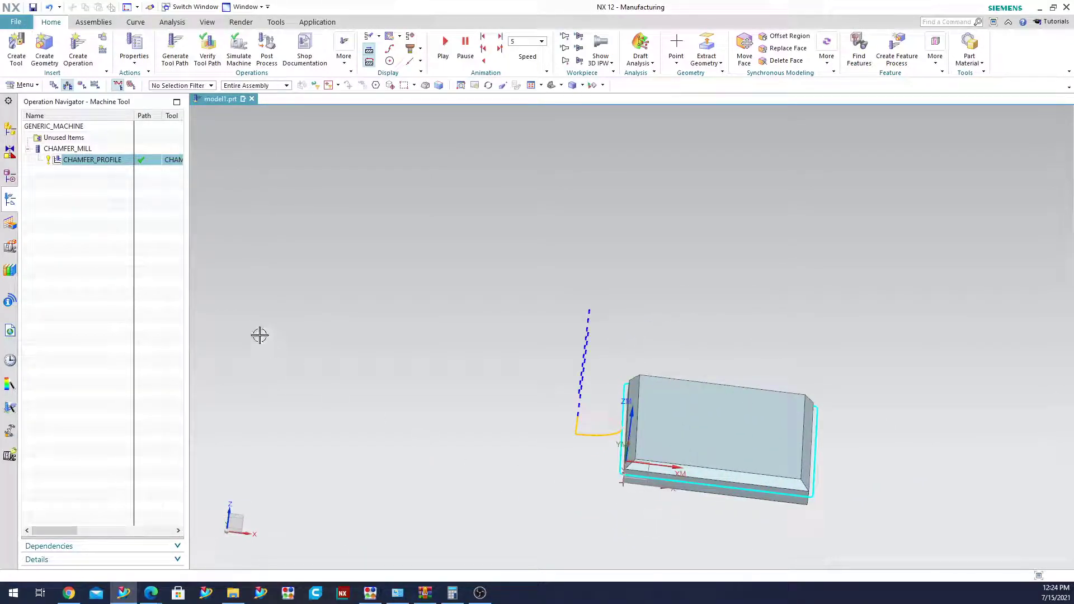
left_click(600, 47)
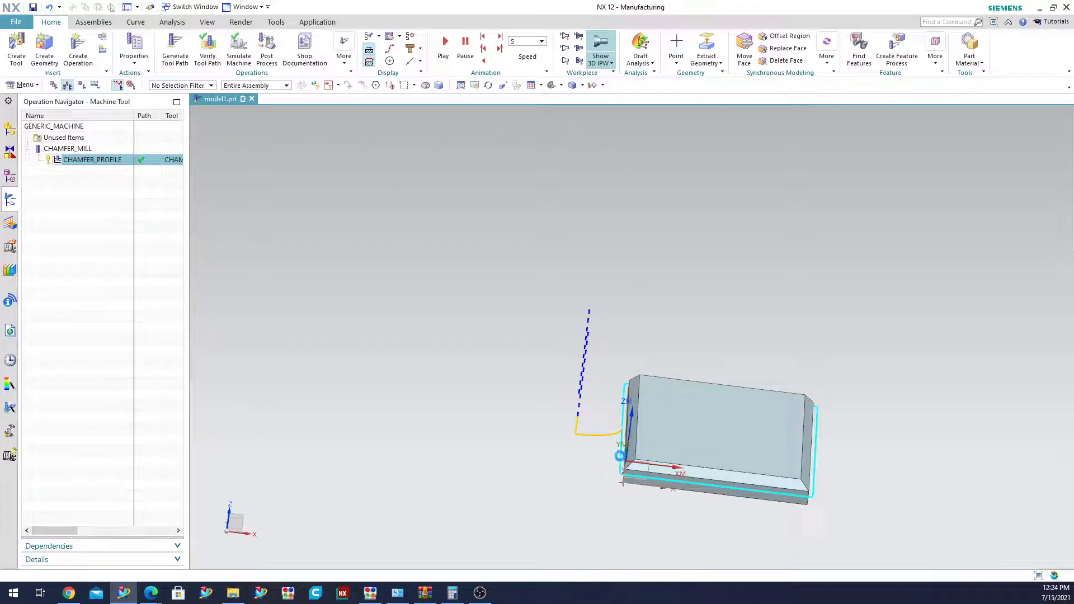
scroll(569, 477, "up", 5)
middle_click_drag(569, 477, 330, 391)
scroll(473, 475, "down", 5)
Hide the solid block with Ctrl+B after checking model1 in the assembly structure.
left_click(10, 129)
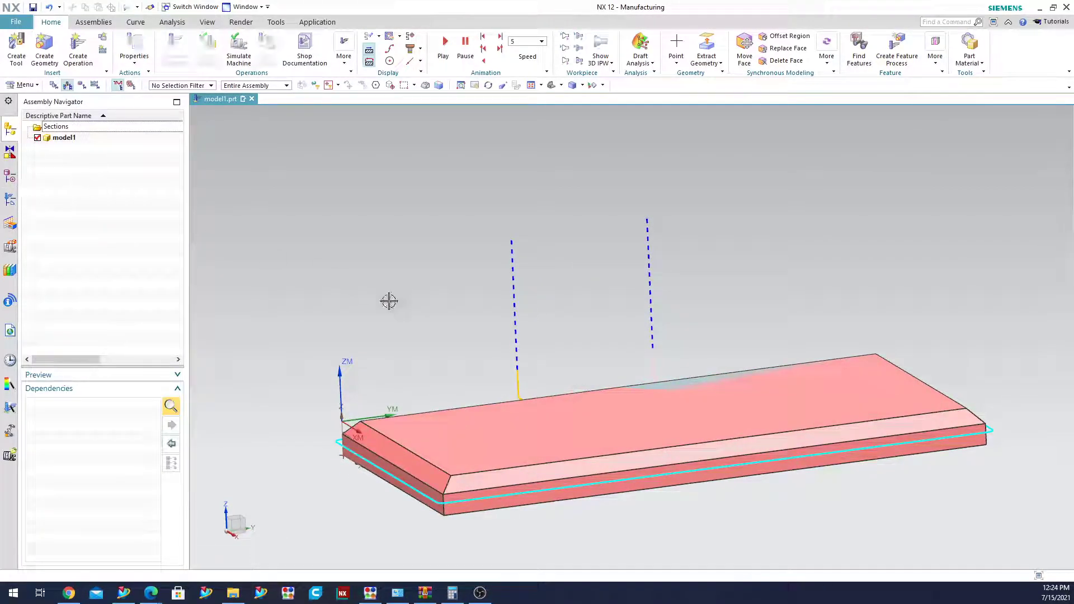
left_click(66, 140)
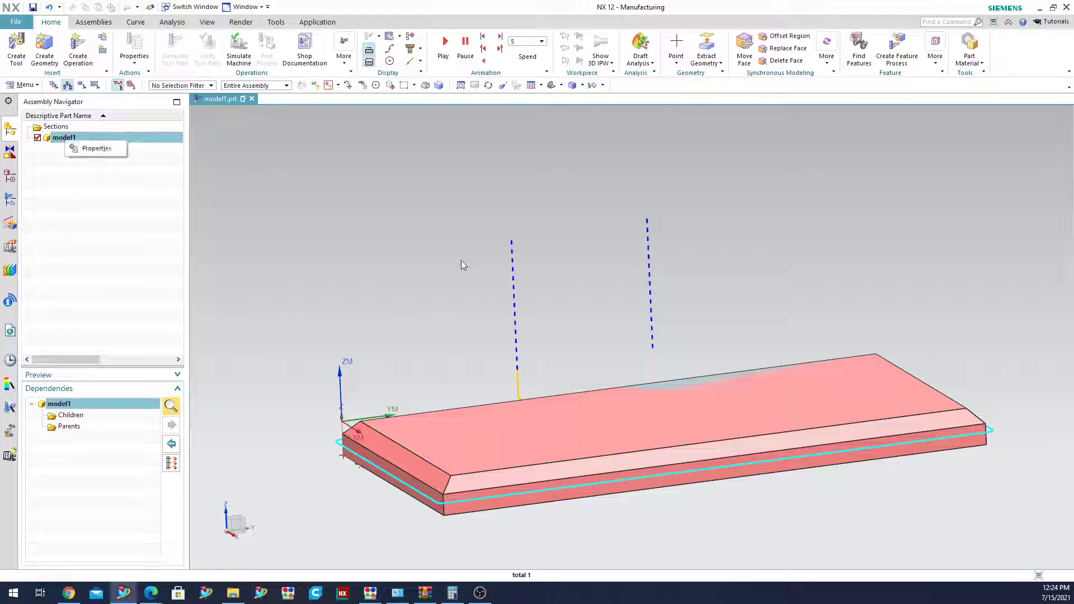
left_click(453, 276)
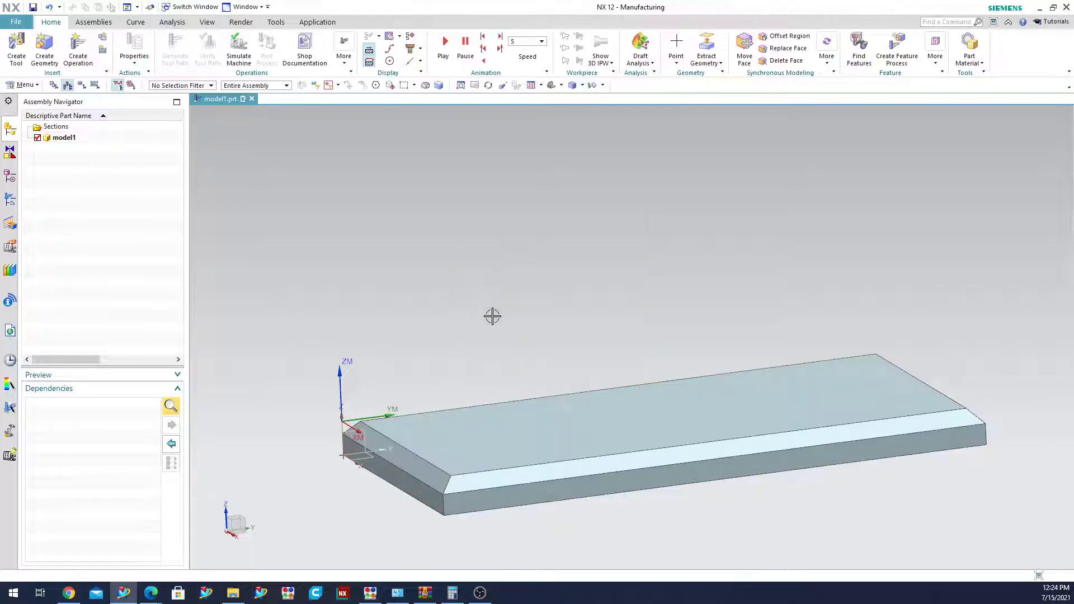
key("ctrl+b")
left_click(515, 437)
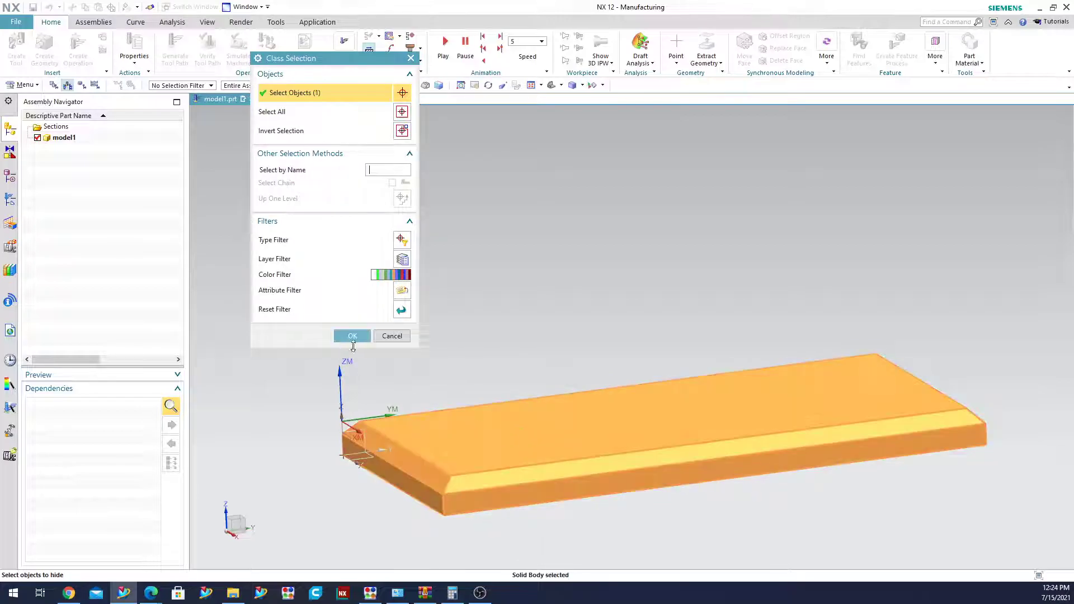
left_click(354, 335)
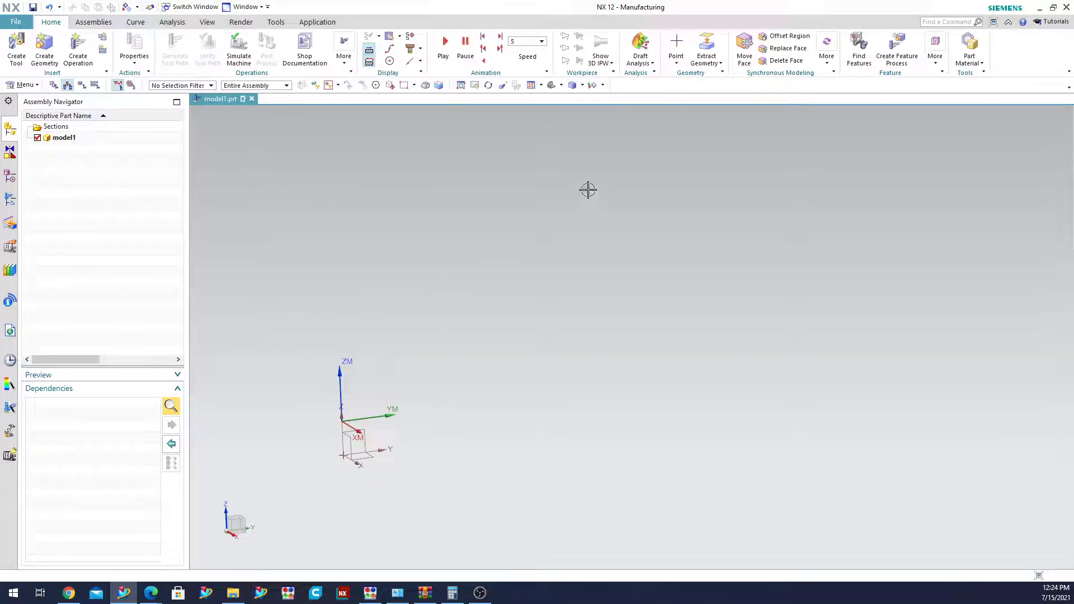
Reselect CHAMFER_PROFILE in the Operation Navigator and display its 3D IPW.
left_click(10, 177)
left_click(10, 200)
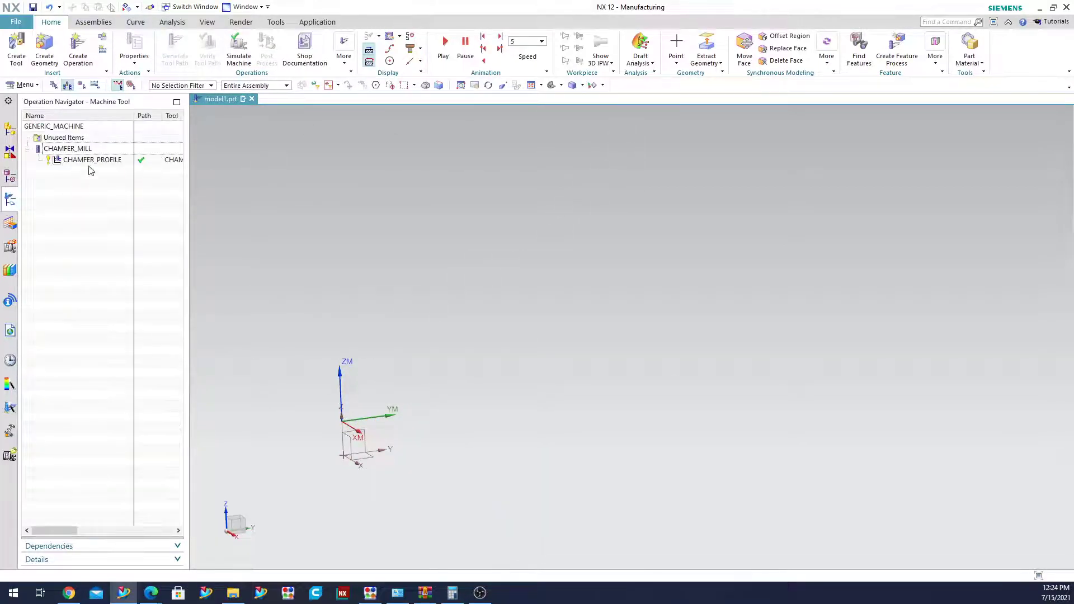
left_click(92, 160)
left_click(599, 46)
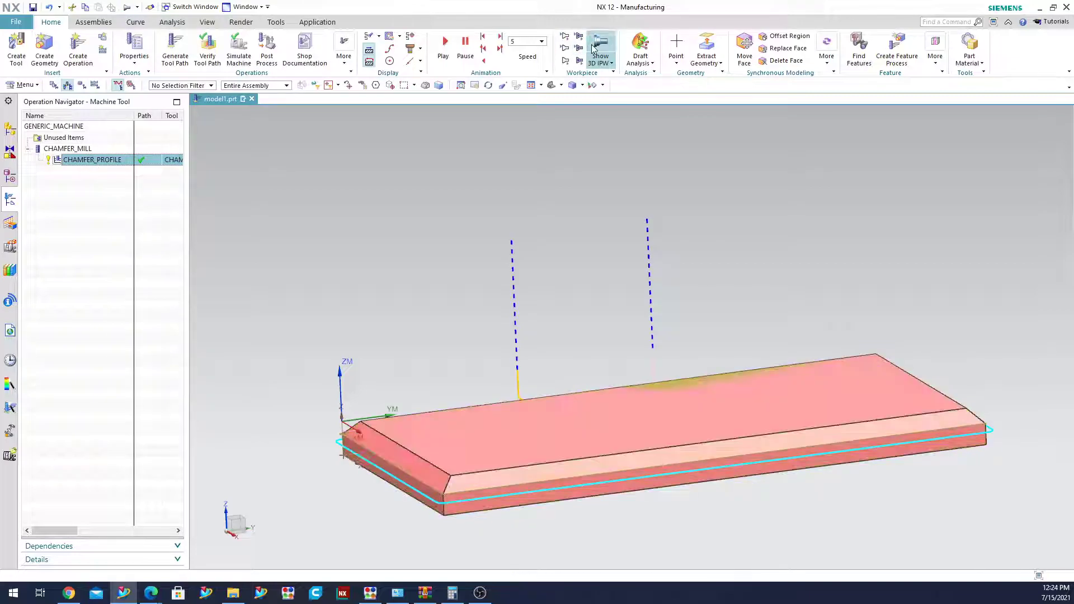
middle_click_drag(438, 376, 430, 414)
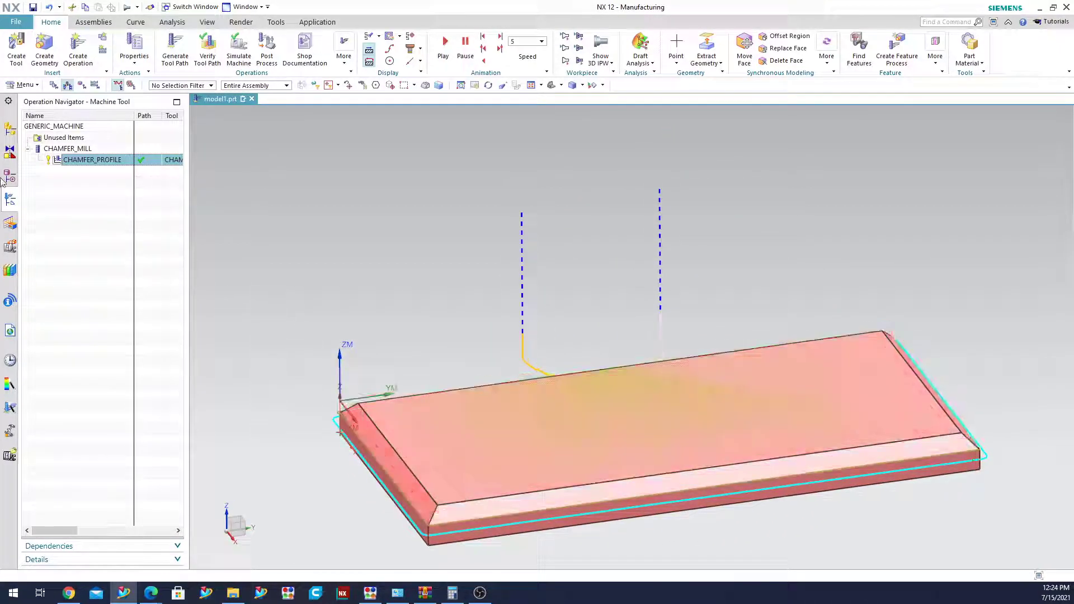
Clear the selection, then reselect CHAMFER_PROFILE in the Operation Navigator to show its toolpath.
left_click(481, 259)
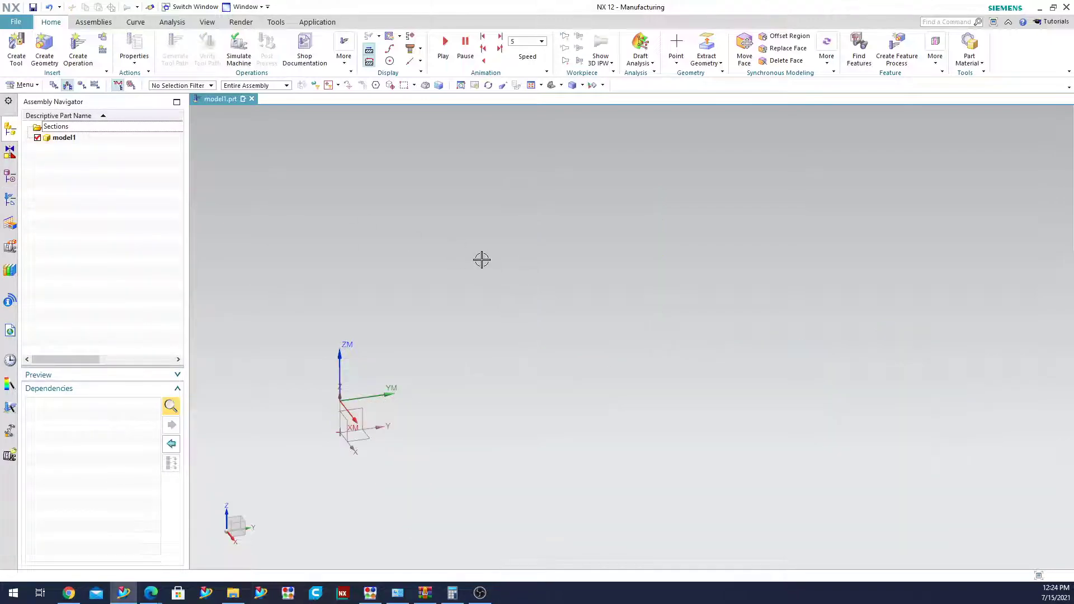
left_click(10, 199)
left_click(93, 161)
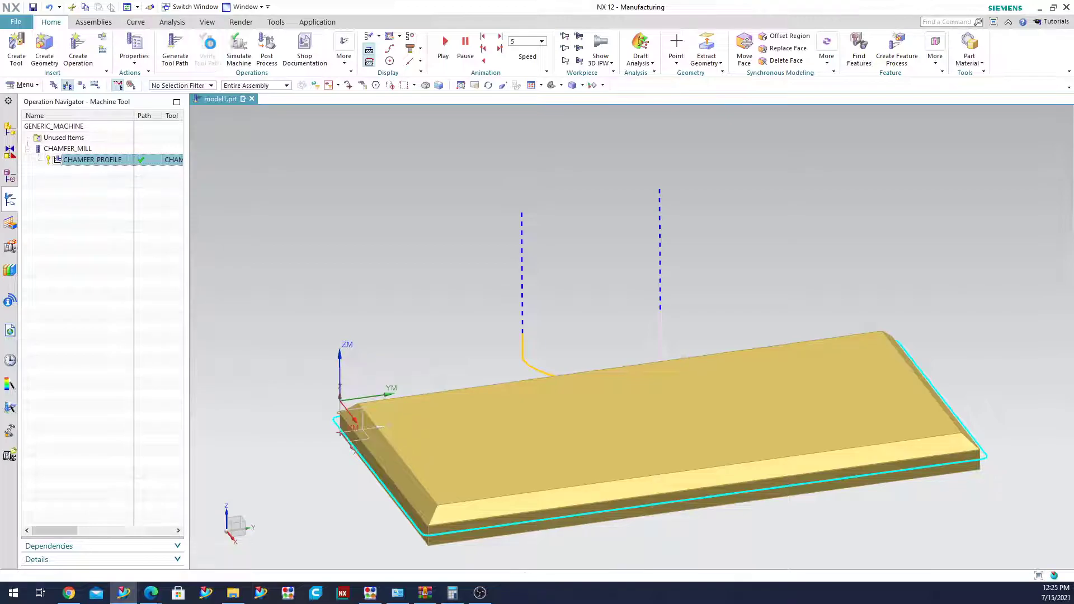
Play the CHAMFER_PROFILE 3D Dynamic verification at animation speed 5, inspect the chamfer, then cancel.
left_click(211, 48)
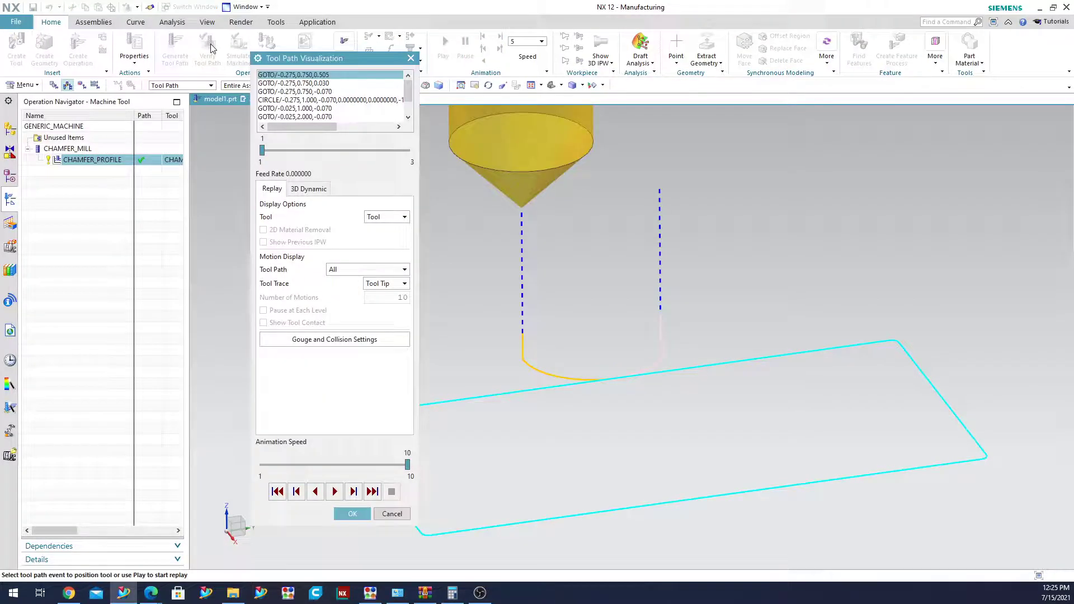
left_click(308, 189)
left_click(300, 465)
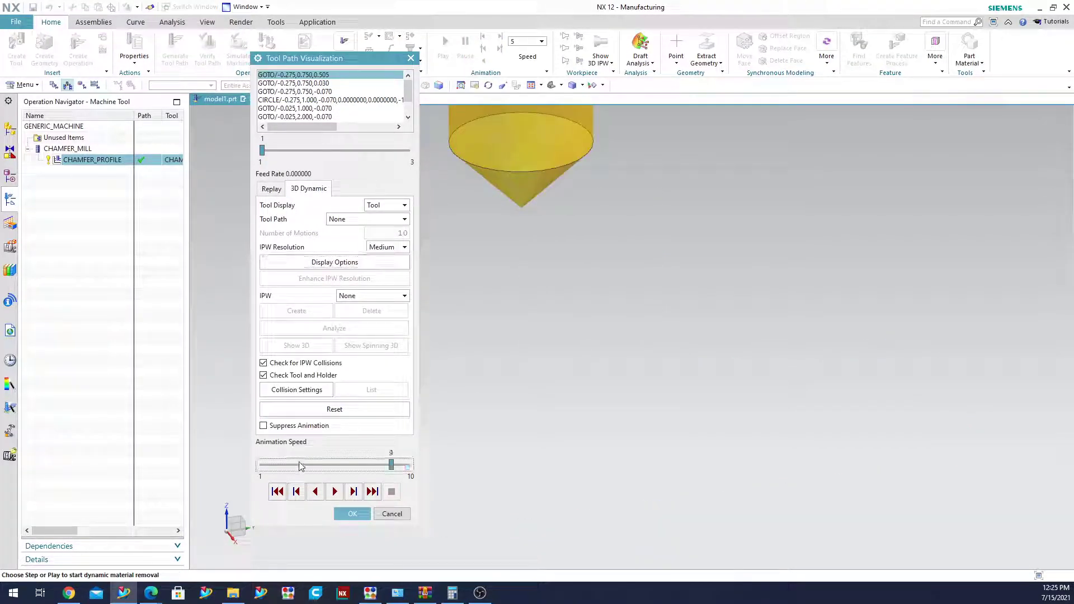
left_click(300, 466)
left_click(335, 491)
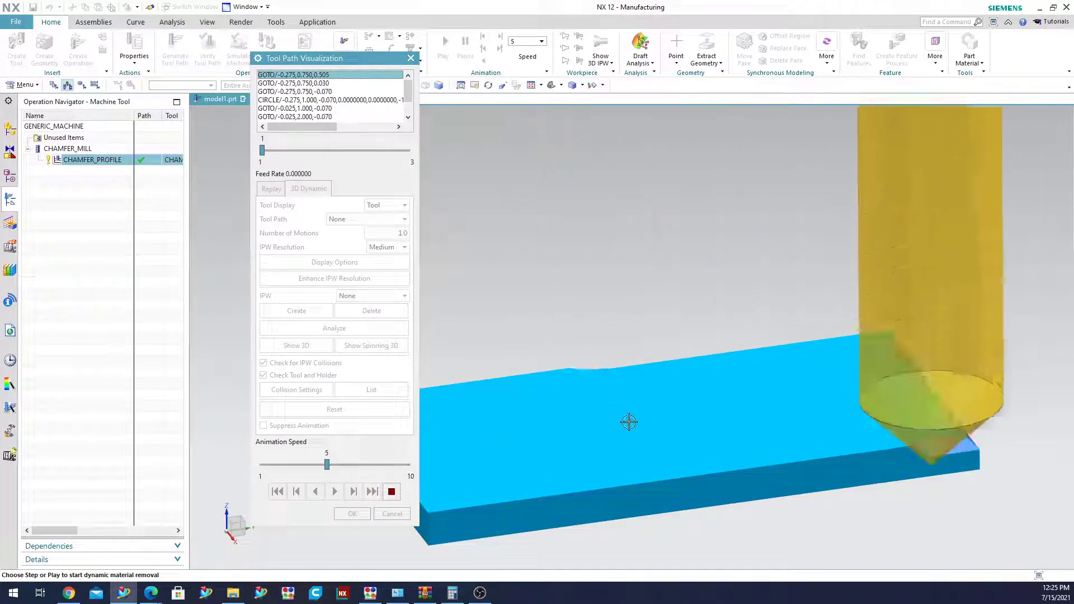
middle_click_drag(547, 424, 481, 348)
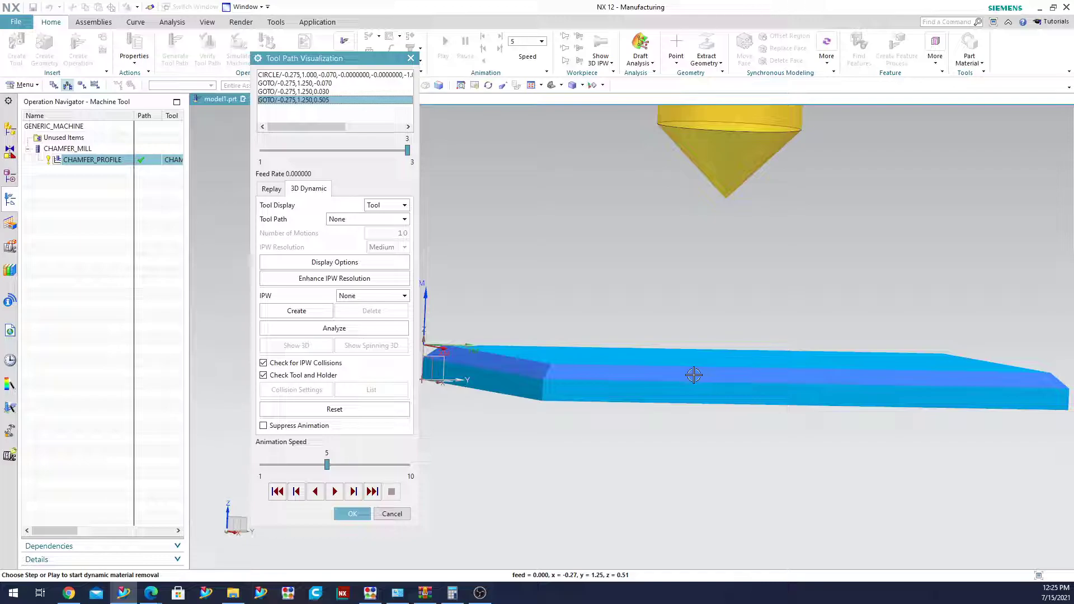
left_click(391, 514)
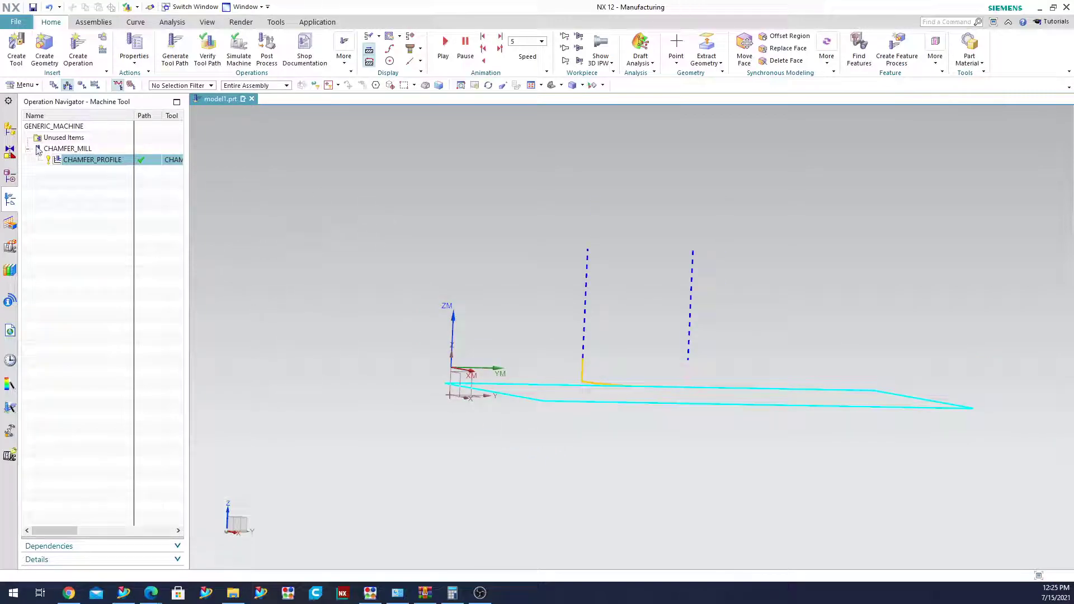
Cycle through the Operation and Part Navigators and end on the Assembly Navigator showing model1.
left_click(11, 132)
left_click(10, 200)
left_click(12, 178)
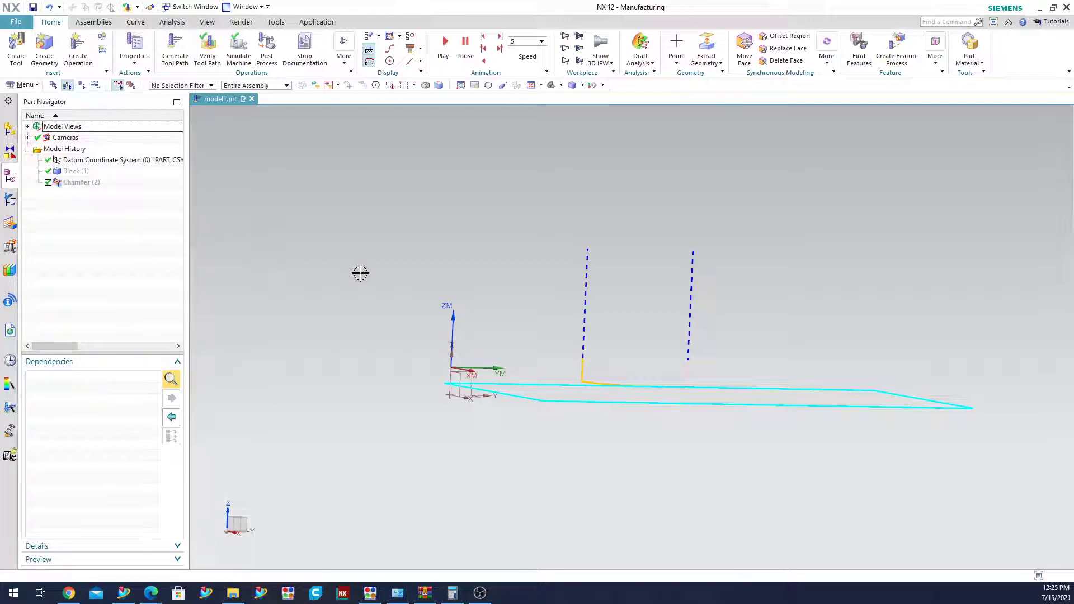
left_click(8, 131)
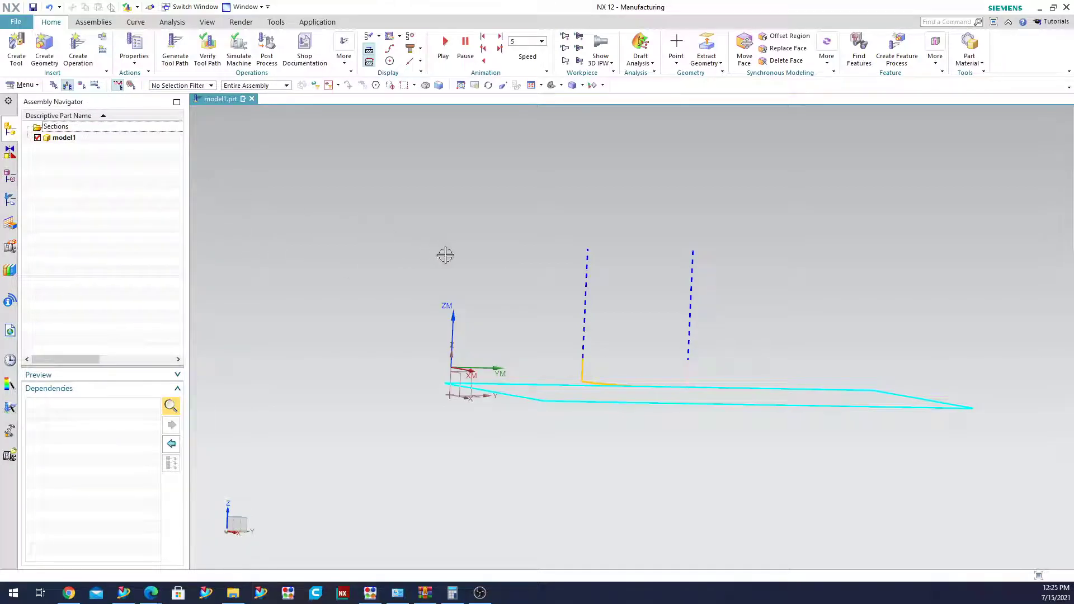